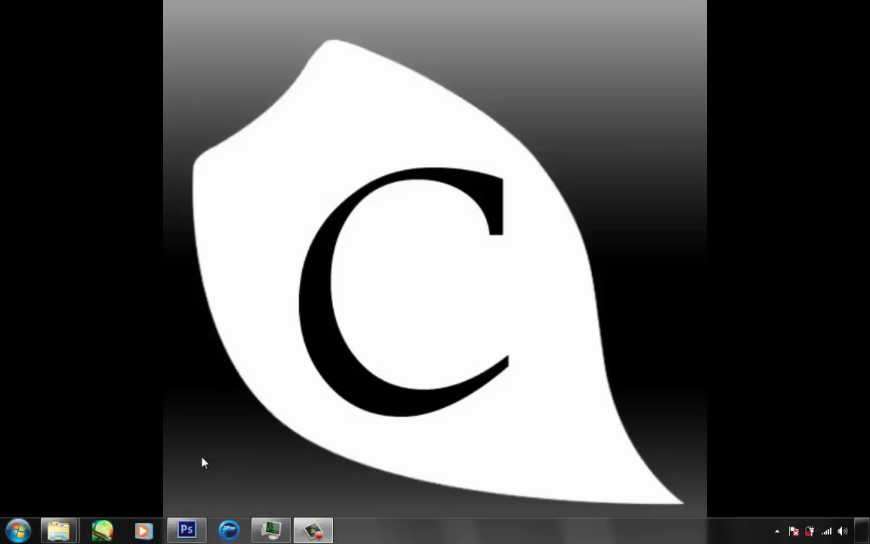
Step: Switch to Photoshop and examine the preset, external panel and favorite brush sections of drbjr-Panel-Reloaded
left_click(189, 527)
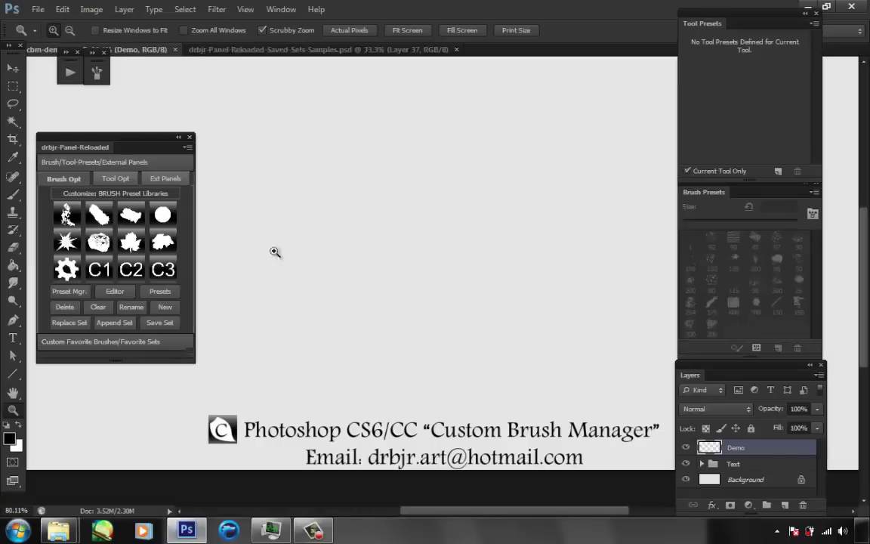
left_click_drag(132, 146, 154, 157)
left_click(151, 353)
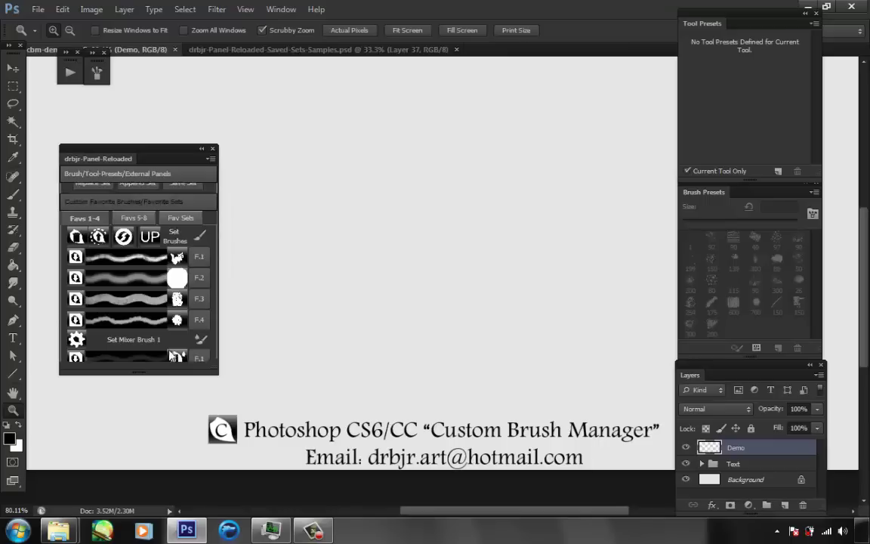
left_click(176, 177)
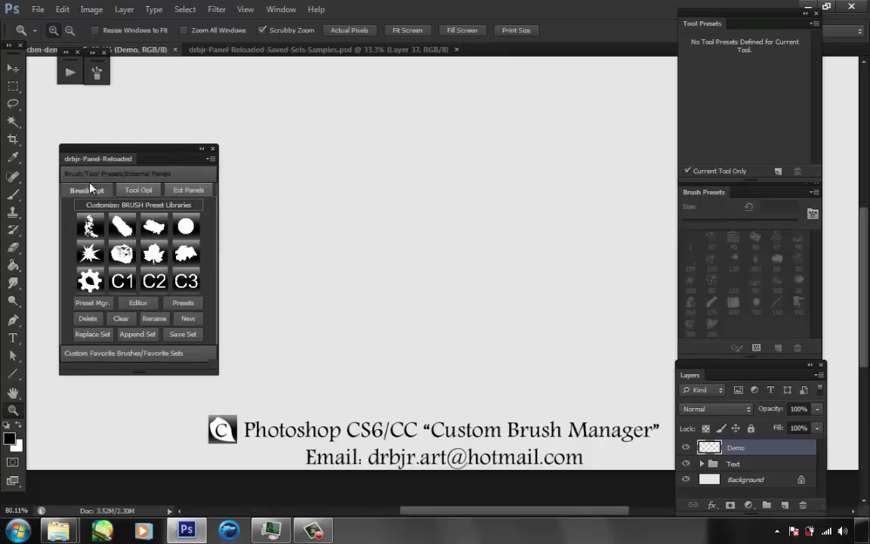
left_click(156, 193)
left_click(188, 192)
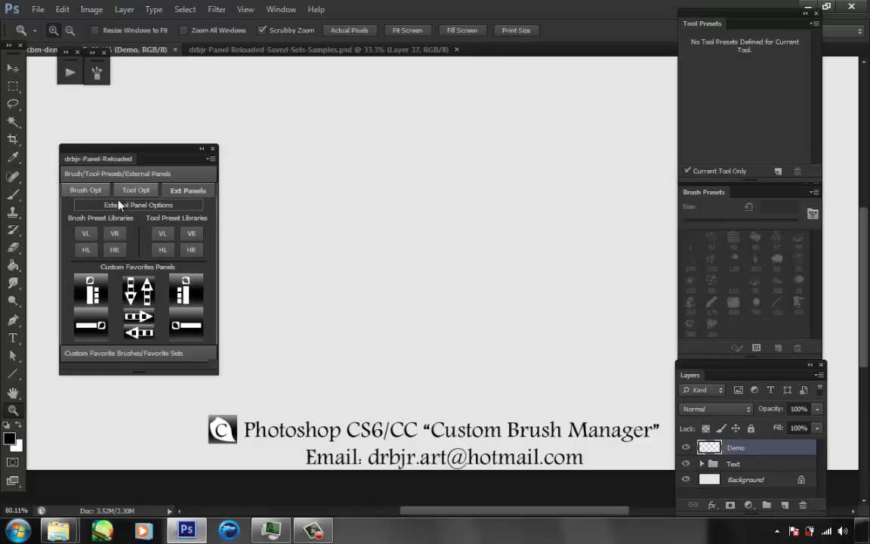
left_click(85, 190)
left_click(127, 355)
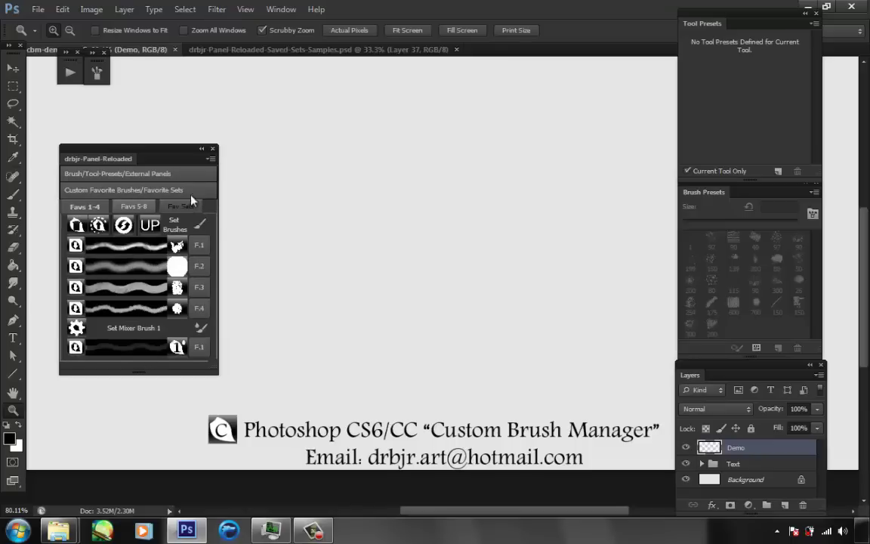
left_click(143, 173)
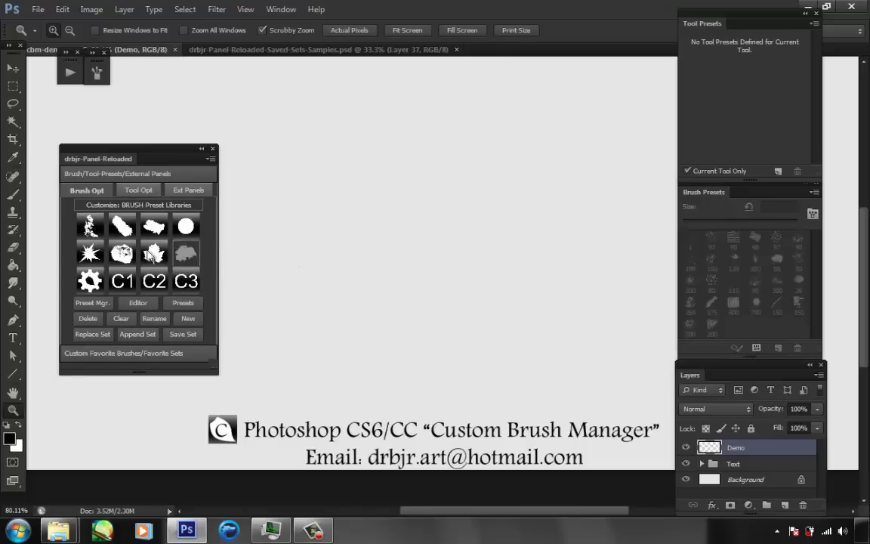
Step: Load a brush preset library from the Brush Opt set and create a new brush preset named drbjr-Rename-This
left_click(163, 227)
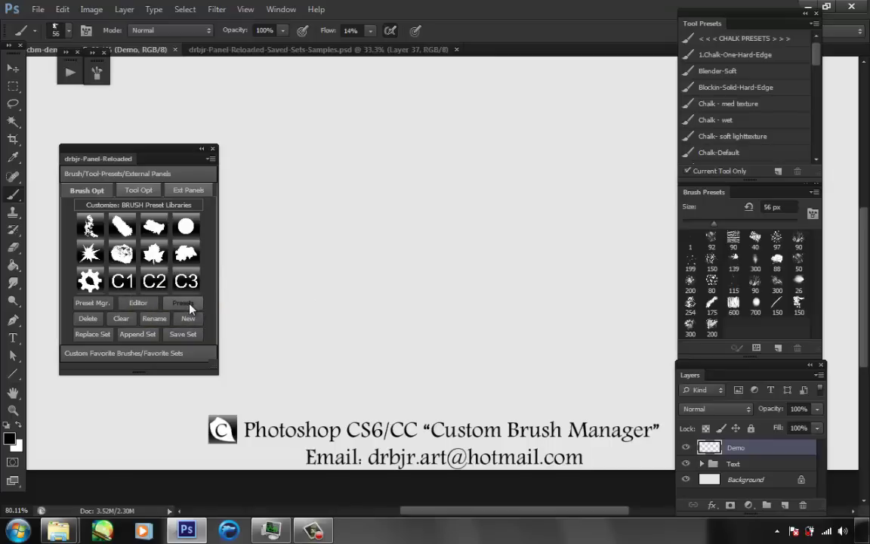
left_click(95, 75)
left_click(95, 73)
left_click(201, 320)
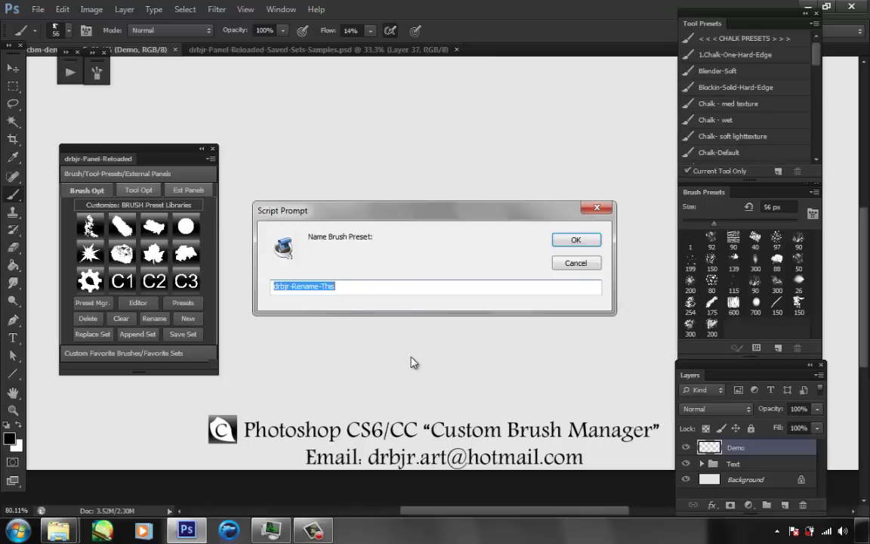
left_click(567, 241)
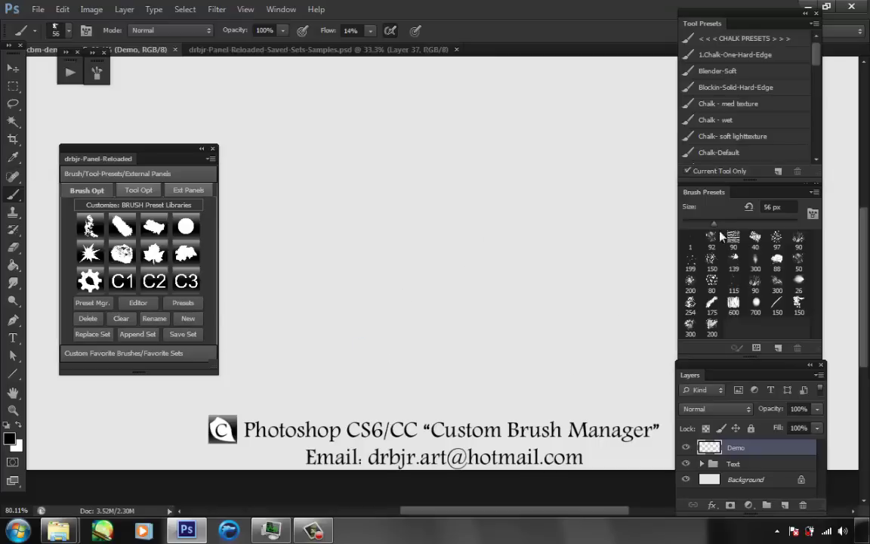
Step: Display the brush presets as Text Only and load the Basic Brushes library followed by the Cloud Brushes library
left_click(815, 194)
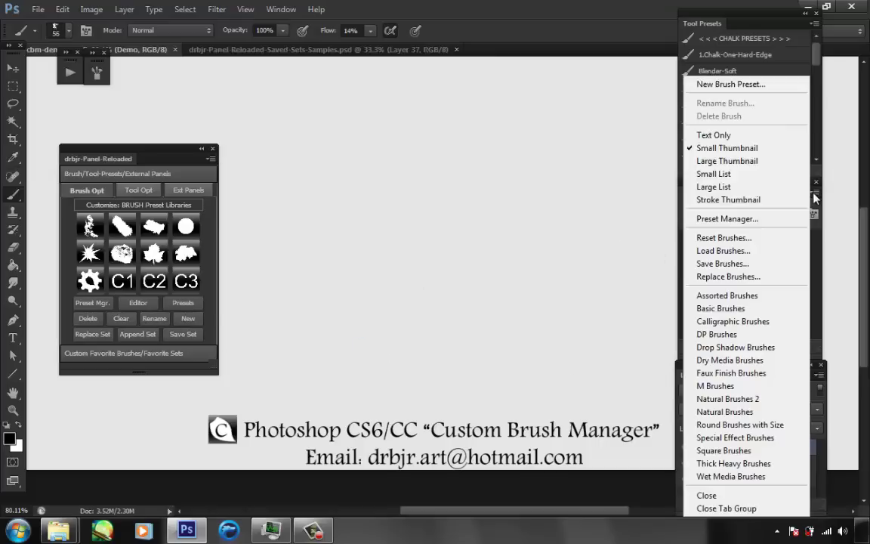
left_click(734, 148)
left_click(186, 281)
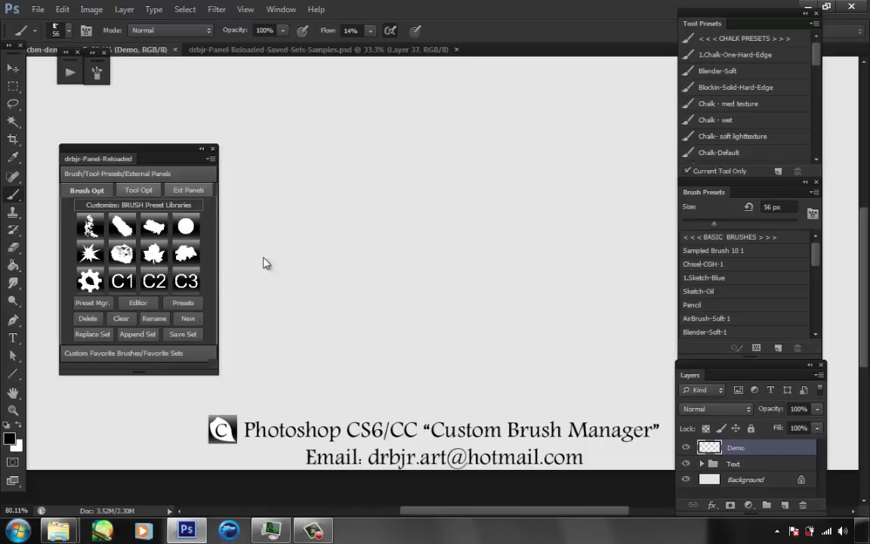
left_click(155, 237)
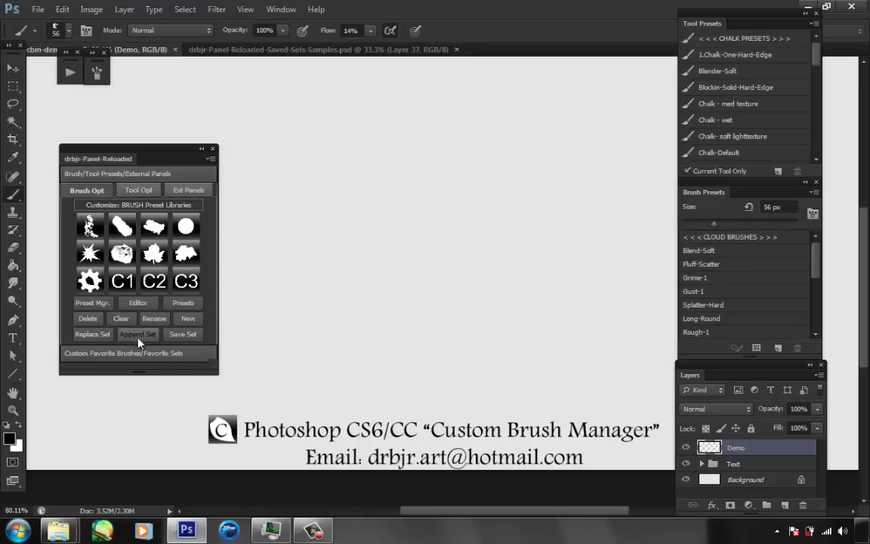
left_click(815, 192)
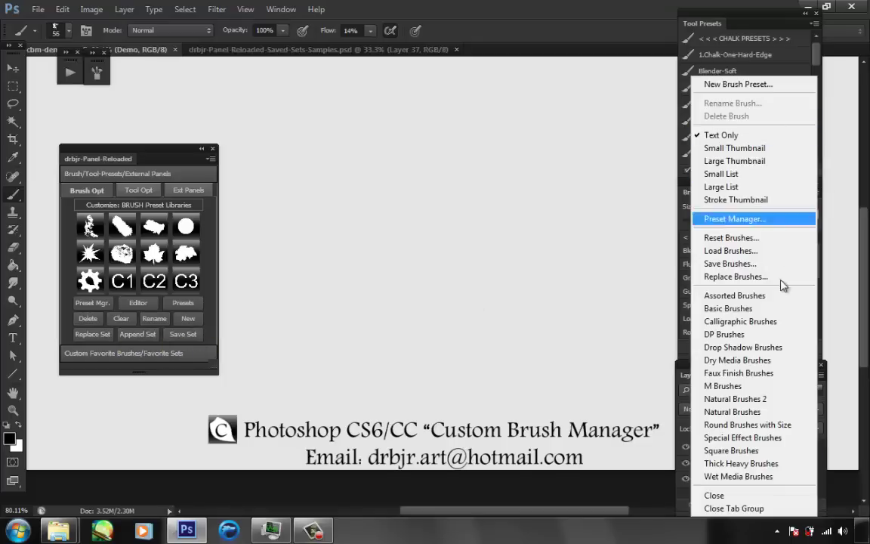
left_click(514, 246)
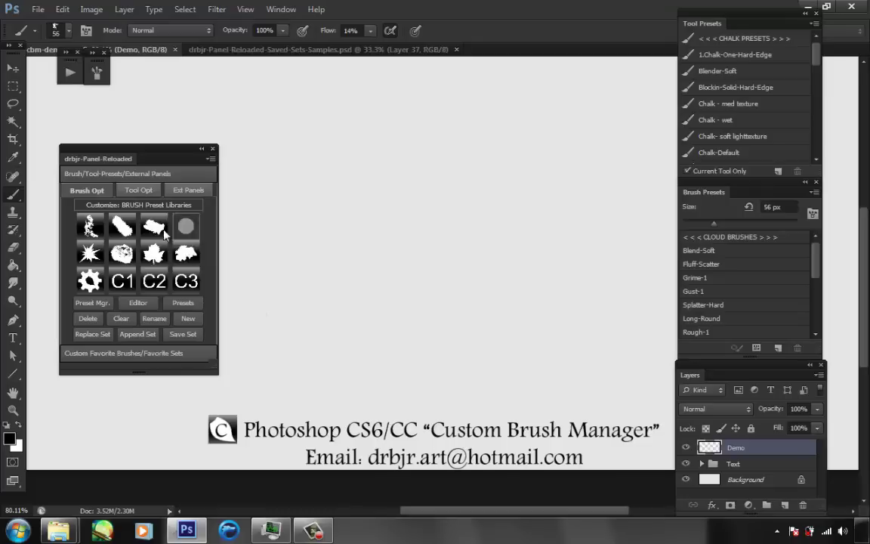
Step: Load the Basic and Texture tool preset libraries, and toggle the Tool Presets panel off and back on
left_click(138, 192)
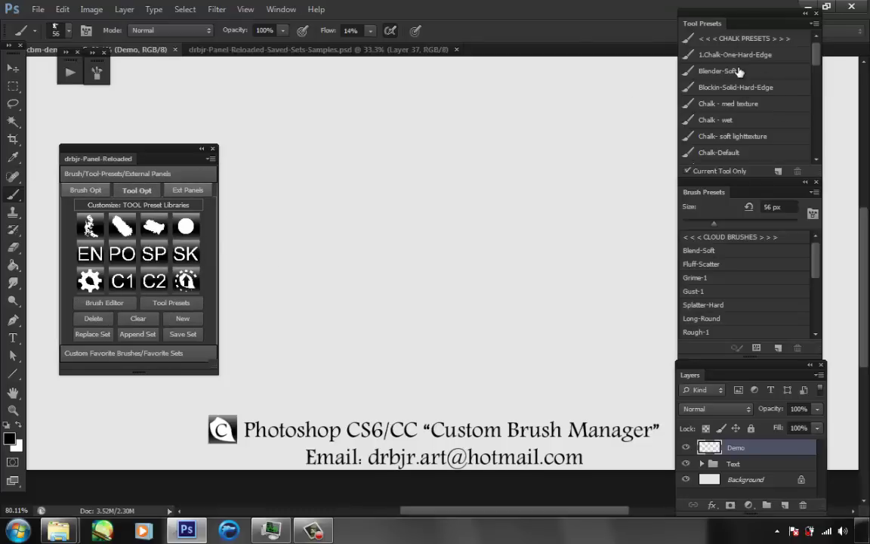
left_click(186, 227)
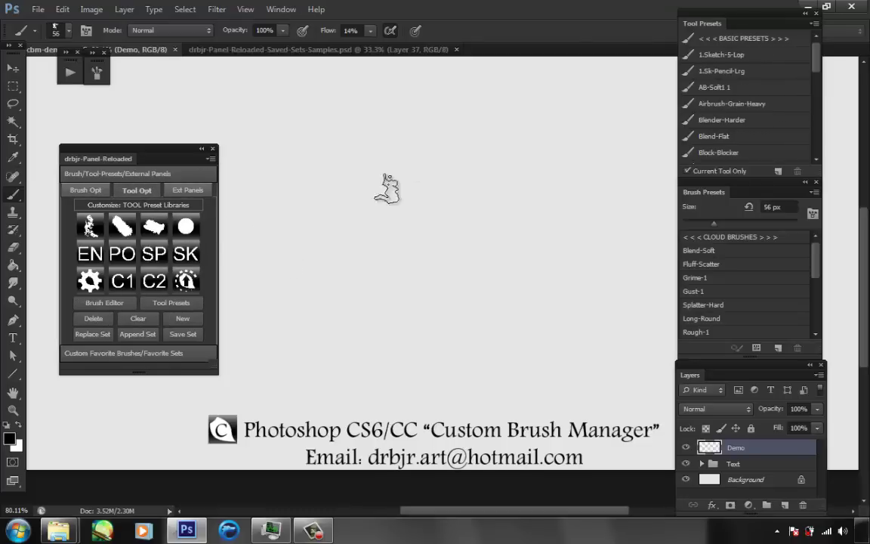
mouse_move(819, 59)
left_mouse_down()
mouse_move(824, 151)
mouse_move(815, 51)
left_mouse_up()
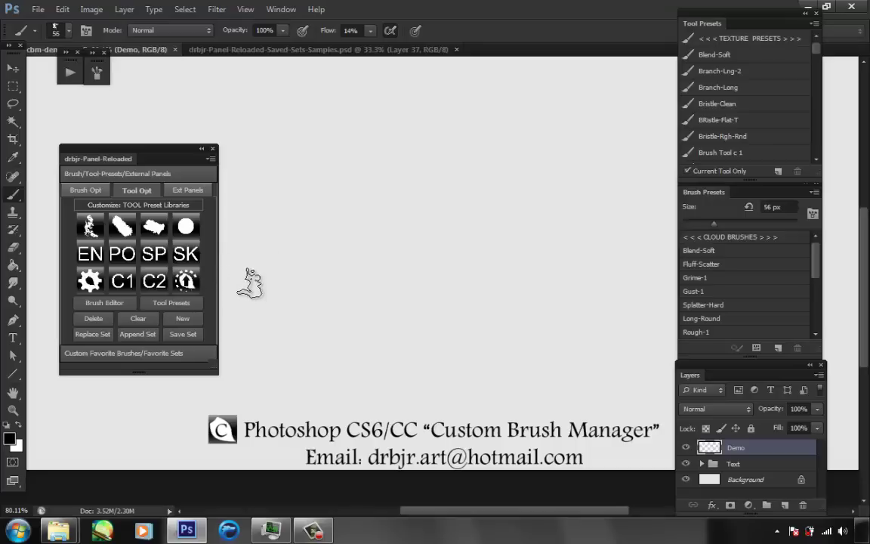
left_click(186, 304)
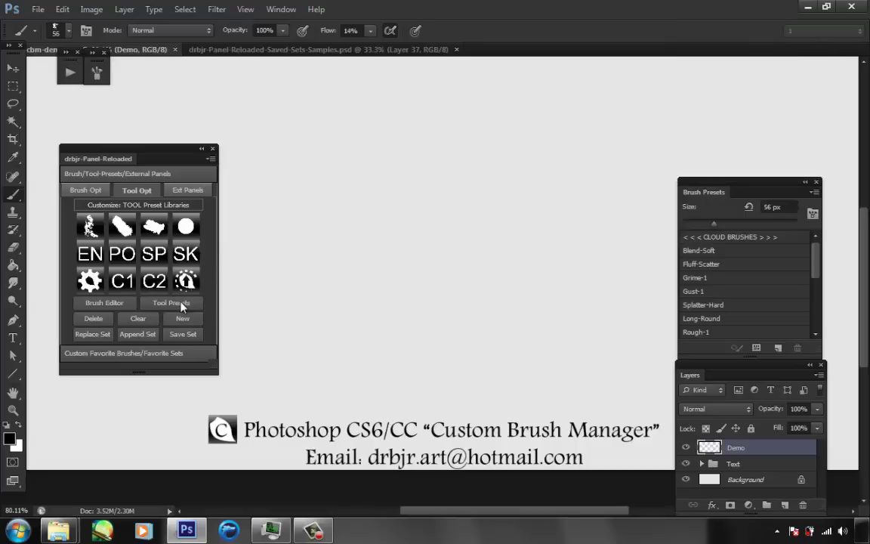
left_click(176, 306)
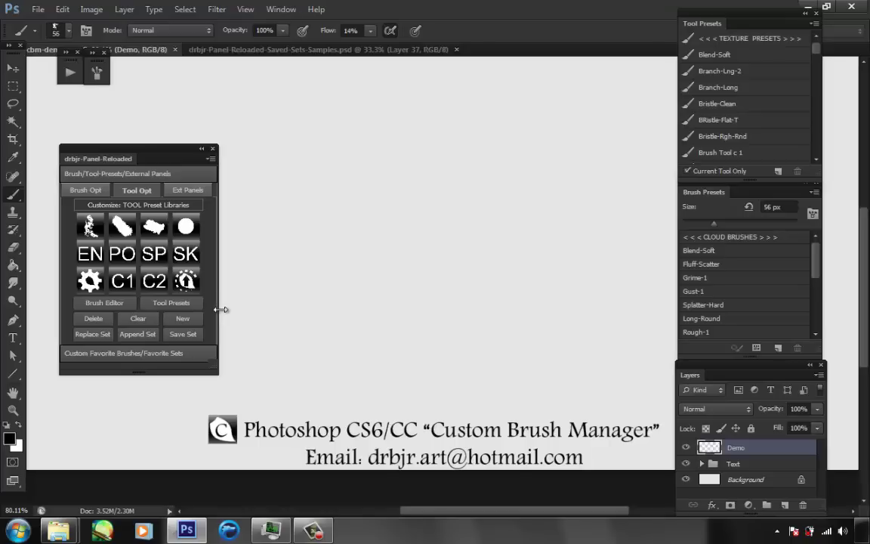
Step: Open the HR brush preset library panel over the canvas, narrow it to fit its icons, and load Basic Brushes from it
left_click(195, 190)
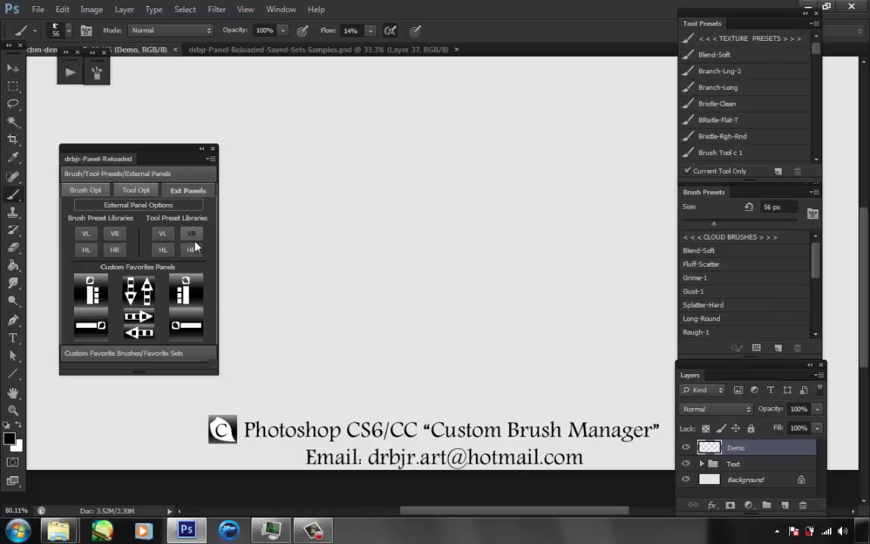
left_click(115, 250)
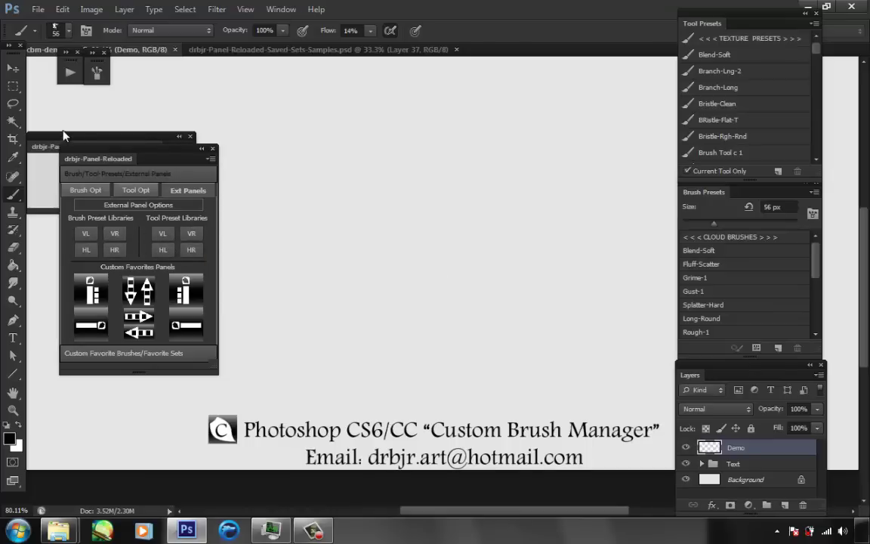
mouse_move(64, 136)
left_mouse_down()
mouse_move(130, 97)
mouse_move(482, 92)
left_mouse_up()
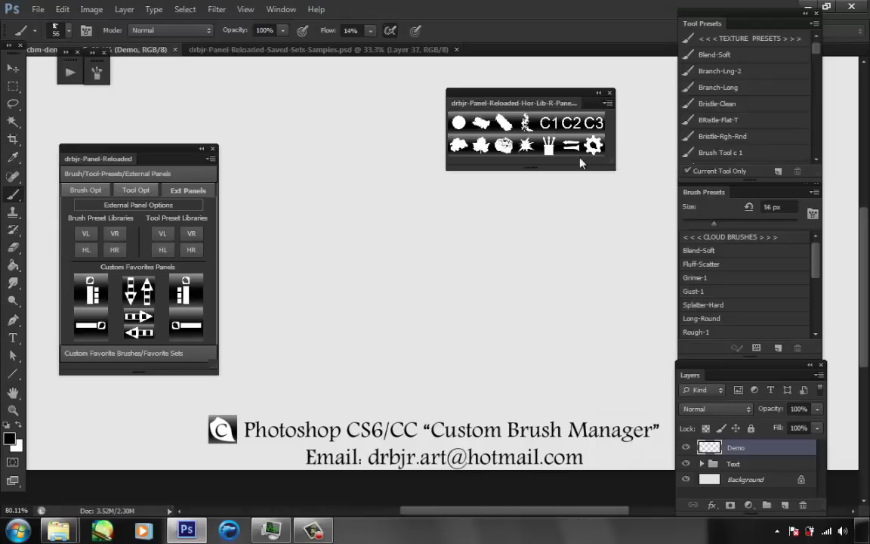
left_click_drag(615, 163, 607, 162)
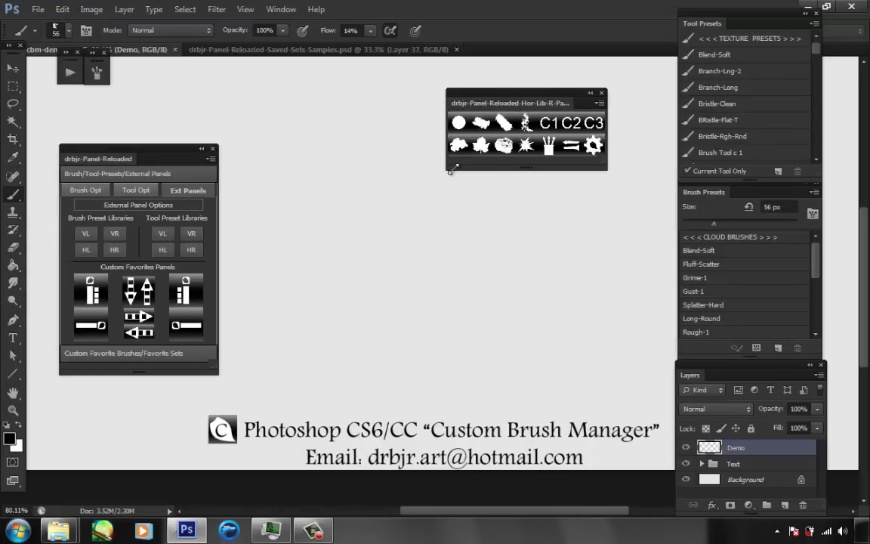
left_click(458, 142)
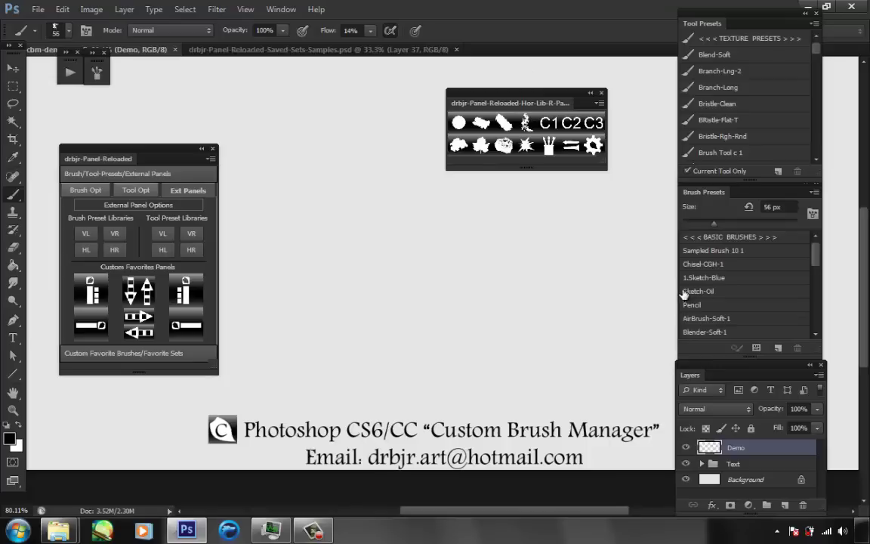
Step: Hide the main drbjr panel and collapse Tool Presets, placing the horizontal brush library panel directly above Brush Presets
left_click(596, 145)
left_click(572, 82)
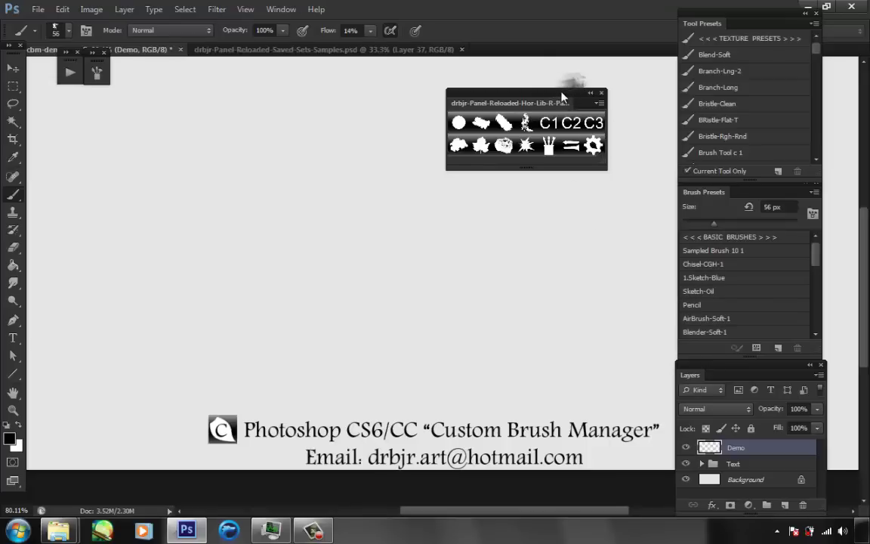
mouse_move(558, 96)
left_mouse_down()
mouse_move(606, 81)
mouse_move(778, 95)
mouse_move(772, 101)
left_mouse_up()
left_click(806, 15)
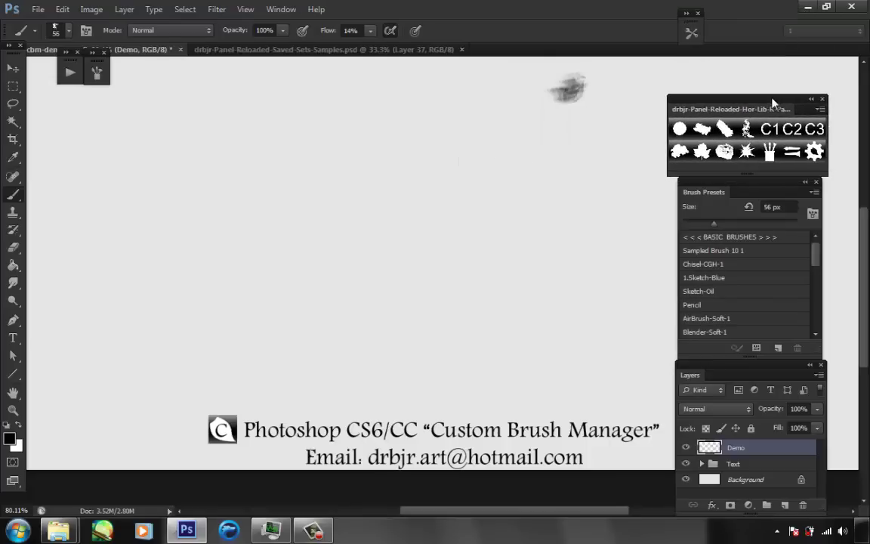
Step: Load the Rock and Custom (1) brush libraries, and toggle the Brush Presets panel and the brush editor from the horizontal library panel
left_click(723, 129)
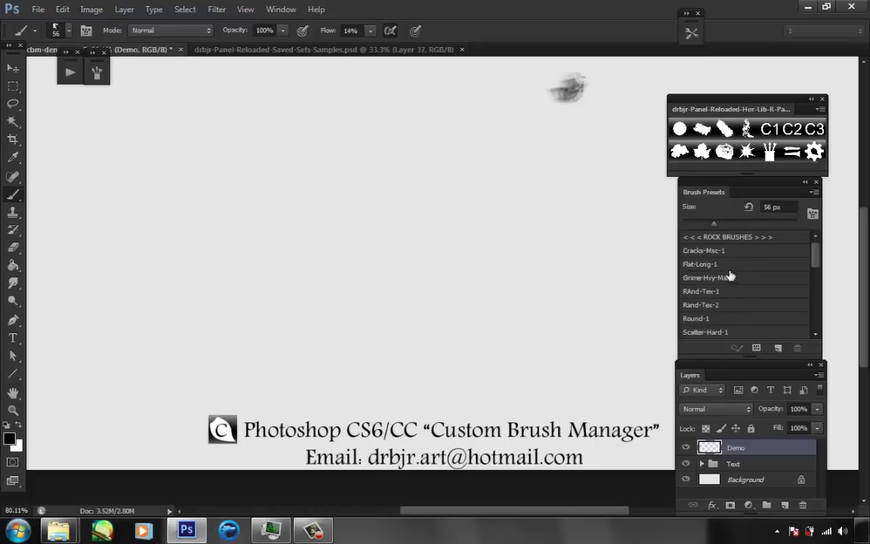
left_click(768, 129)
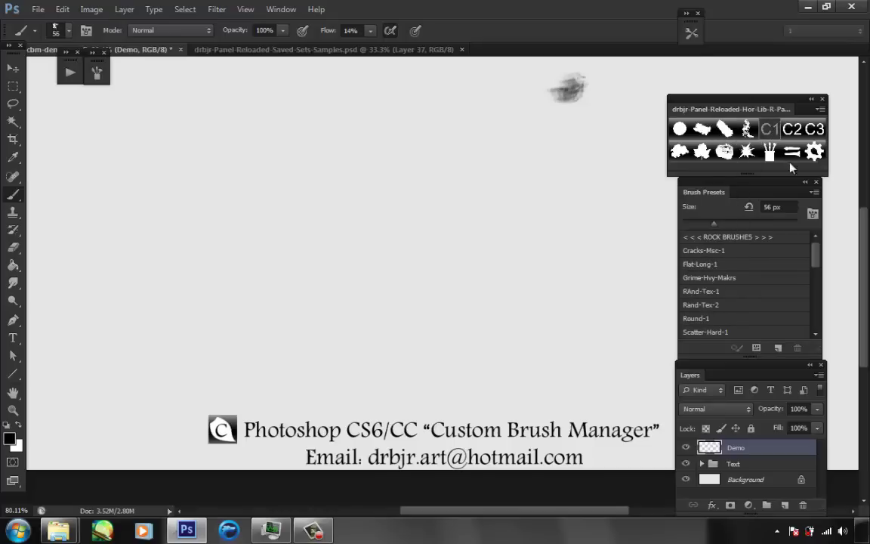
left_click(790, 154)
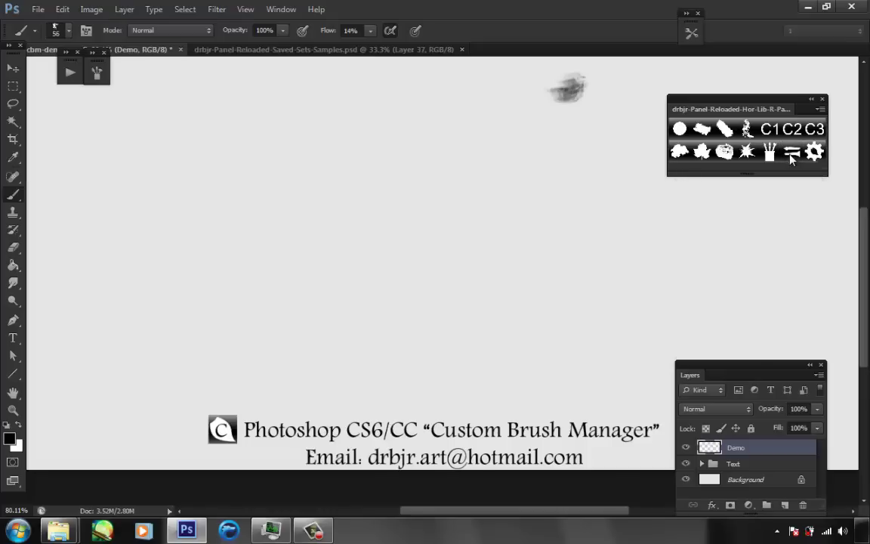
left_click(790, 156)
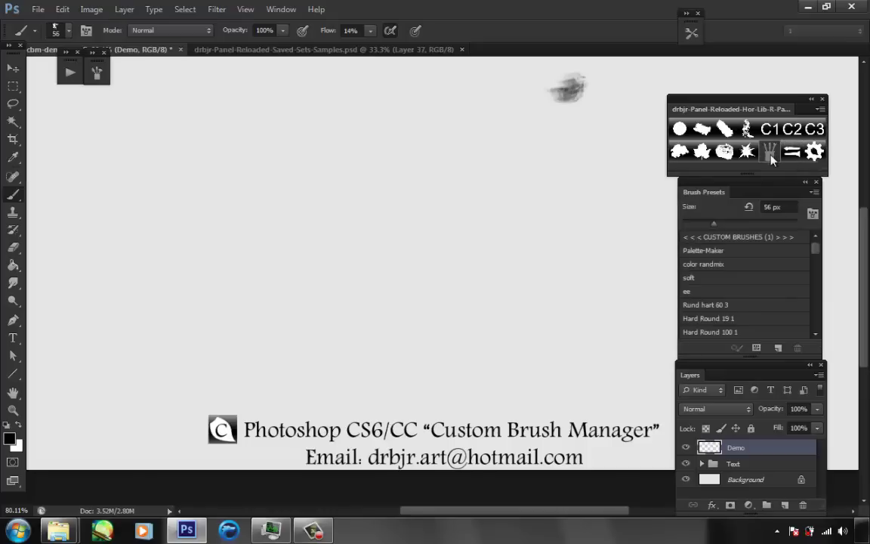
left_click(771, 155)
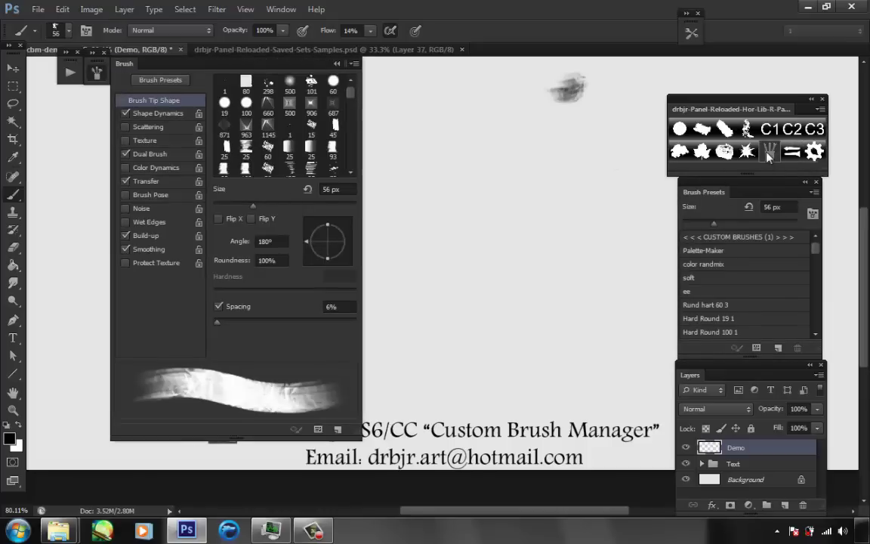
left_click(771, 156)
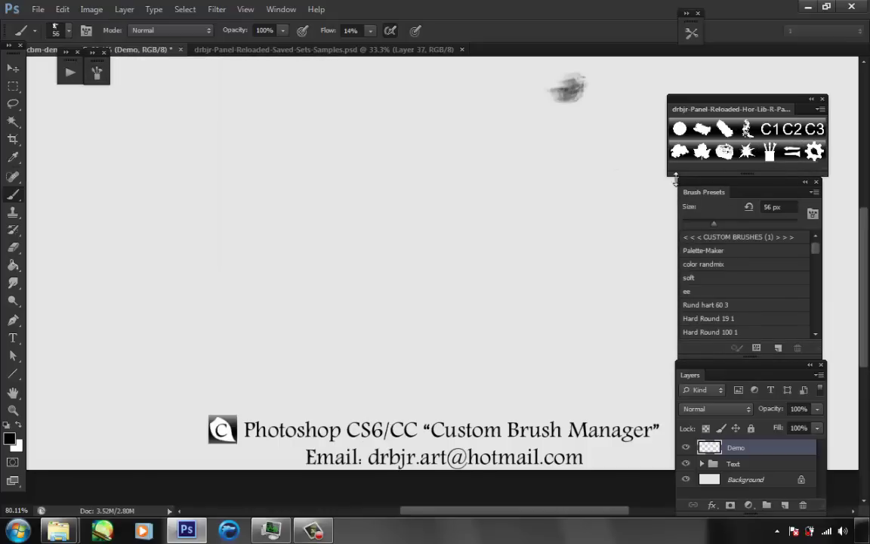
Step: Show the main drbjr panel again, open the VR brush preset library panel, and narrow it to fit its two icon columns
left_click(813, 154)
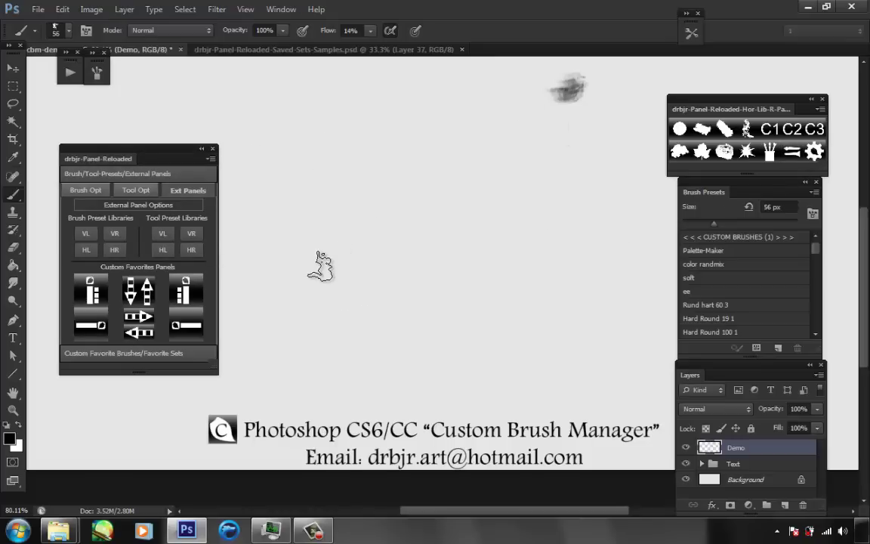
left_click(115, 236)
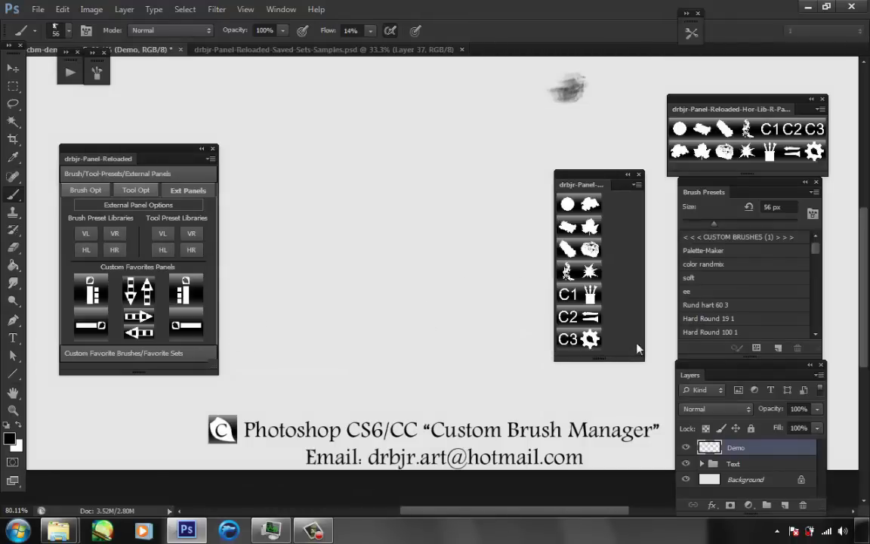
left_click_drag(639, 354, 604, 355)
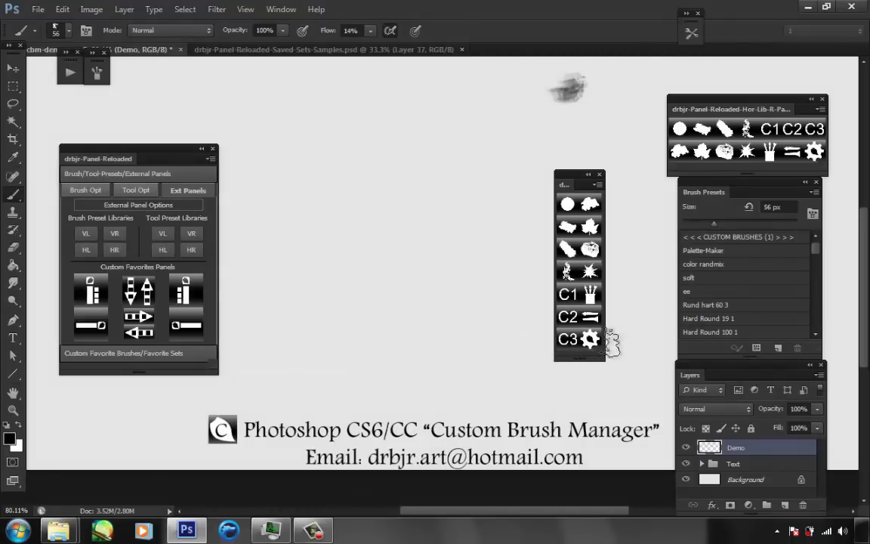
Step: Place the vertical brush library panel beside Brush Presets, close the horizontal library panel, and load the Paint Brushes library
left_click_drag(573, 176, 646, 164)
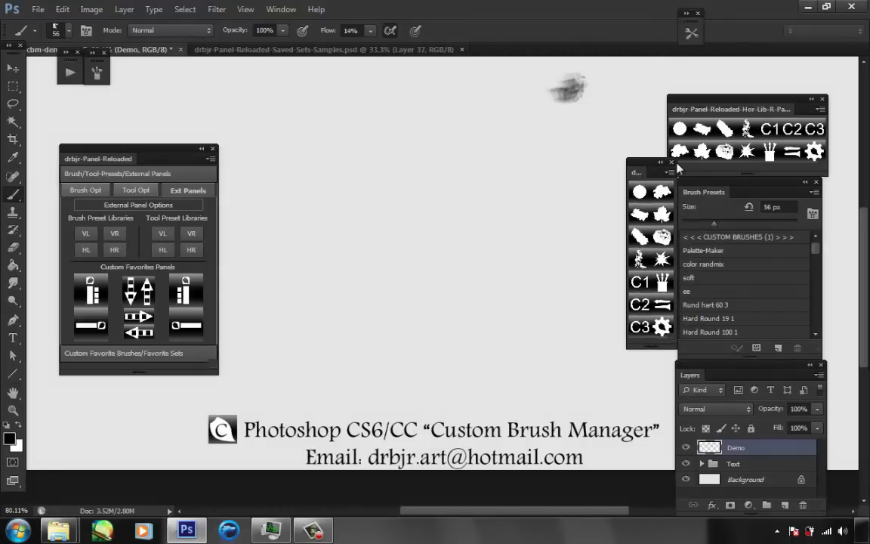
mouse_move(739, 100)
left_mouse_down()
mouse_move(621, 92)
mouse_move(740, 102)
left_mouse_up()
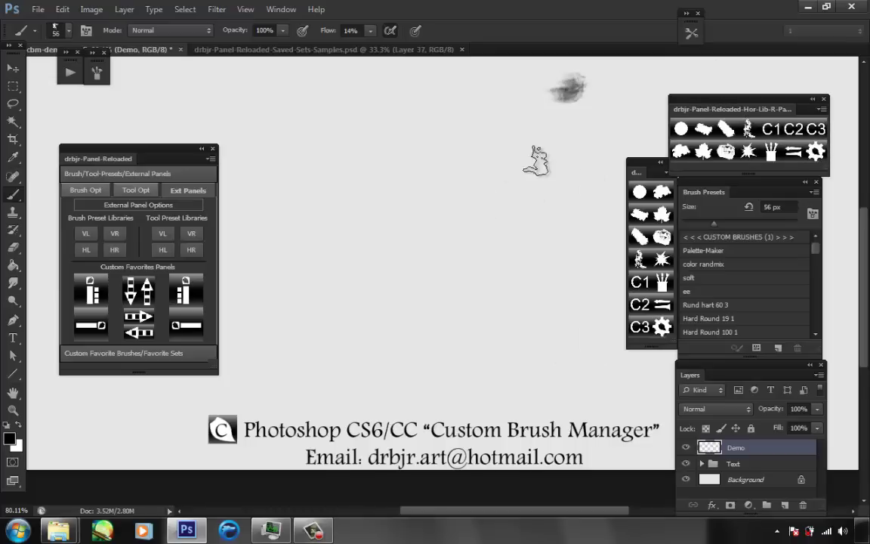
left_click(821, 99)
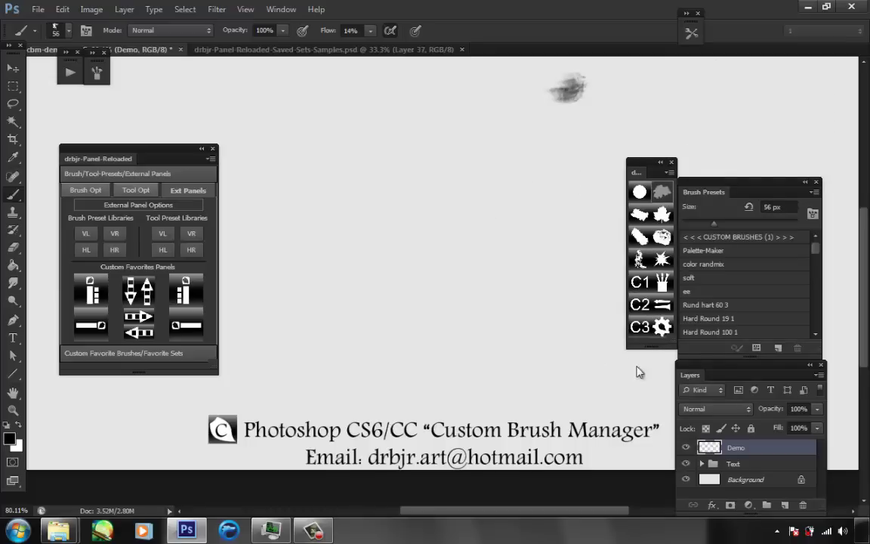
left_click(658, 259)
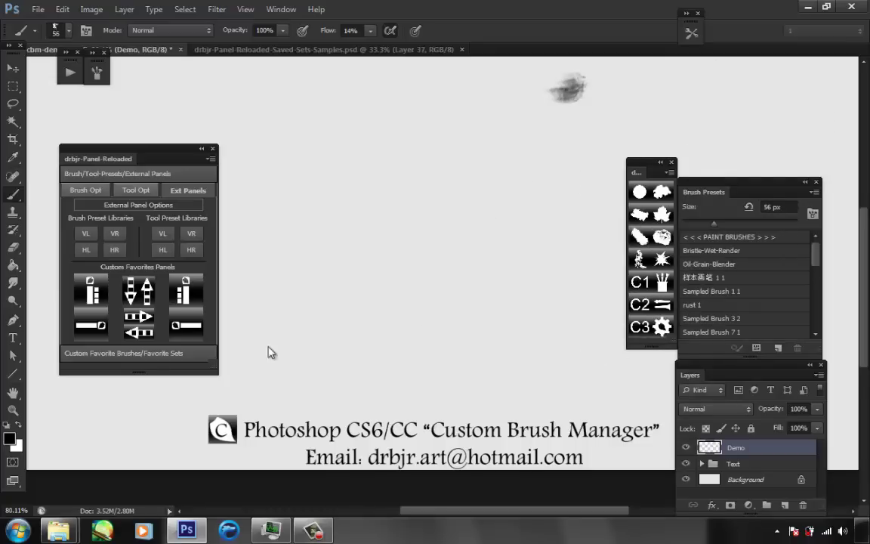
Step: Close the vertical brush library panel, and place the Tool Presets panel directly beside the vertical tool preset library panel
left_click_drag(629, 162, 586, 169)
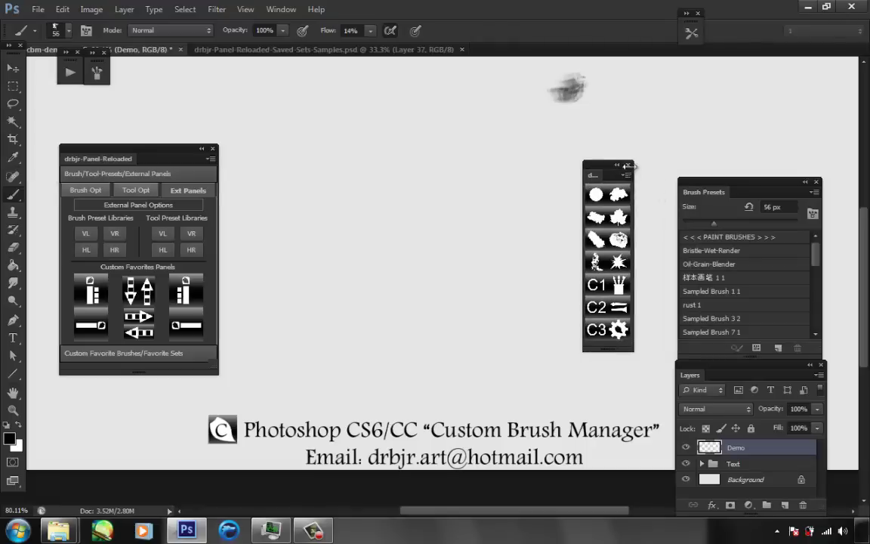
left_click(628, 166)
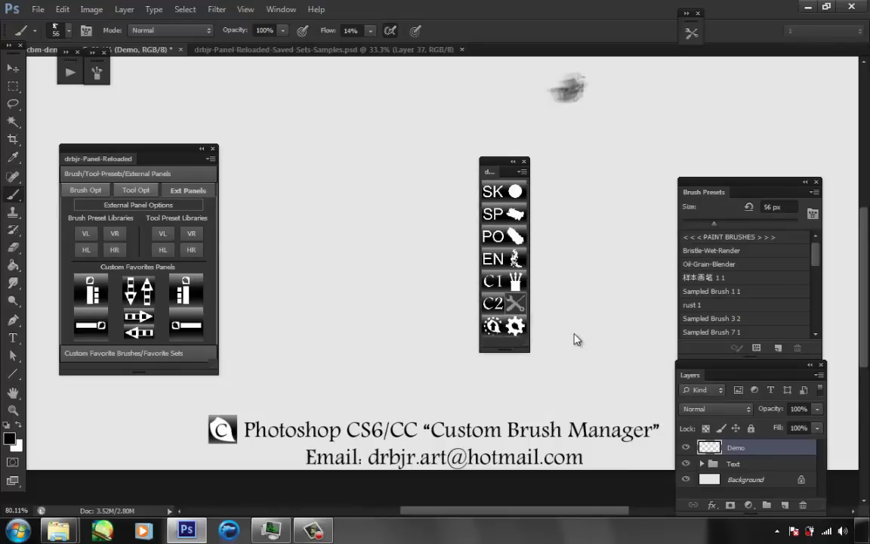
left_click(515, 303)
left_click_drag(610, 71, 566, 189)
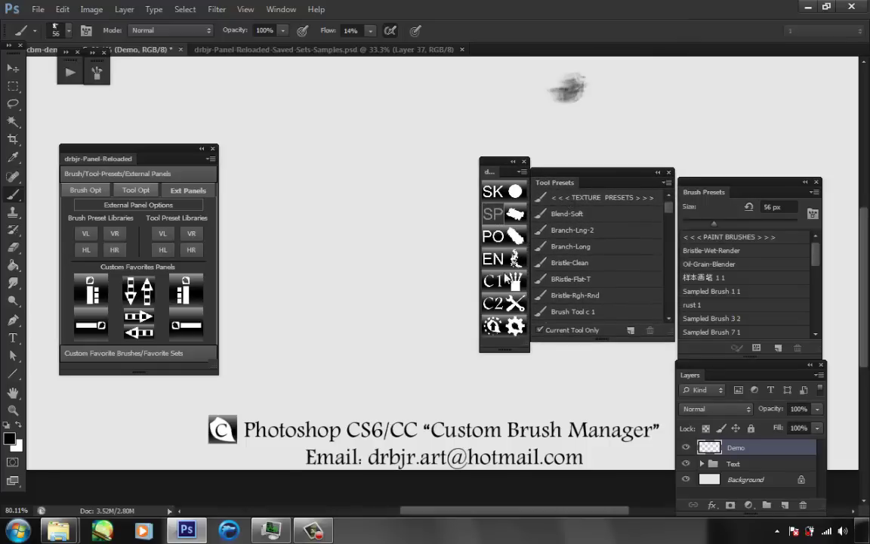
Step: Load the Chalk, Basic and Custom (1) tool preset libraries from the vertical tool preset library panel
left_click(514, 326)
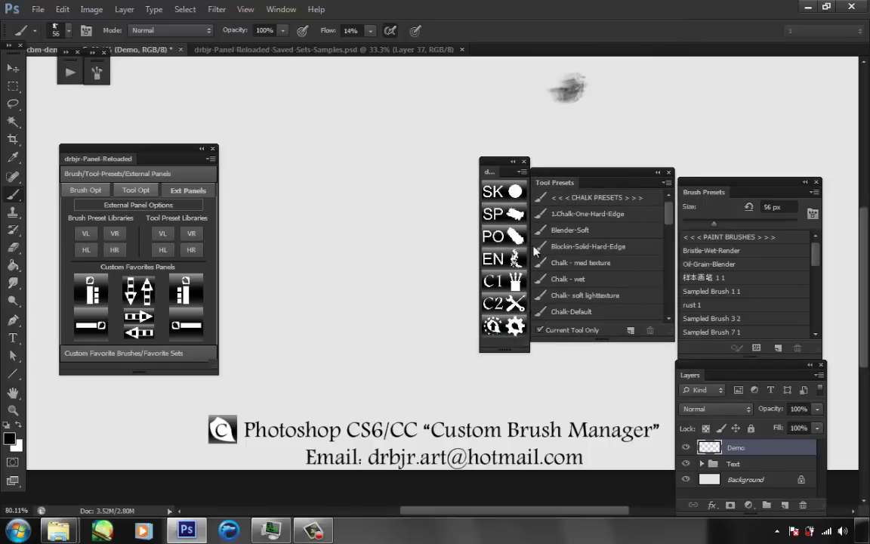
left_click(518, 331)
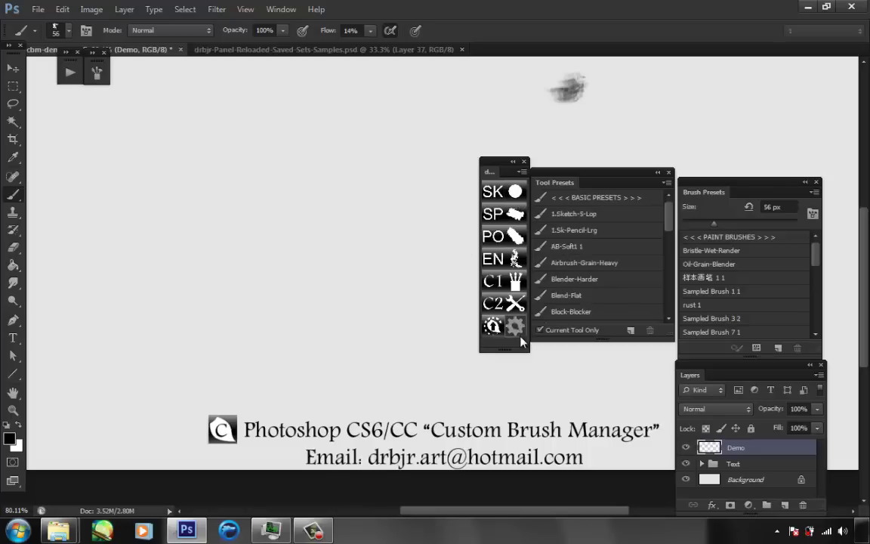
left_click(520, 337)
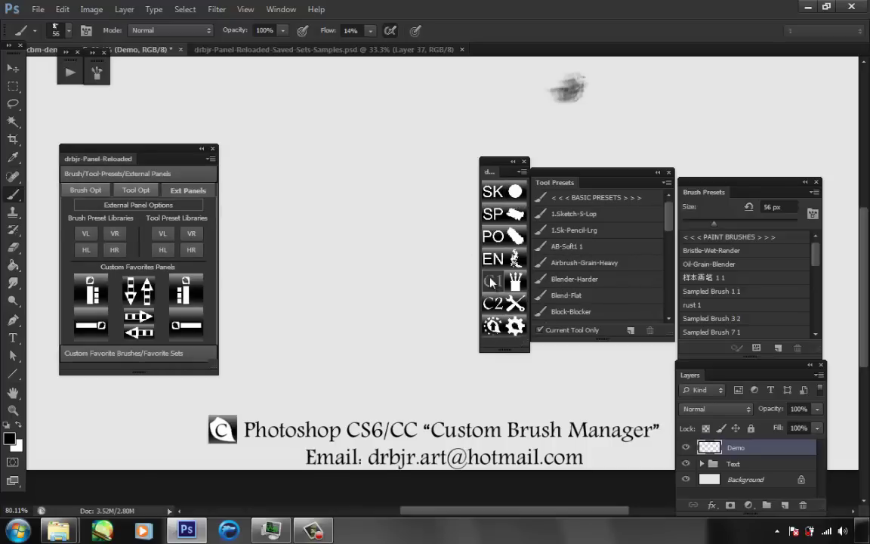
Step: Replace the vertical tool preset library panel with the HR one above Tool Presets, and toggle the Tool Presets panel from it
left_click(198, 253)
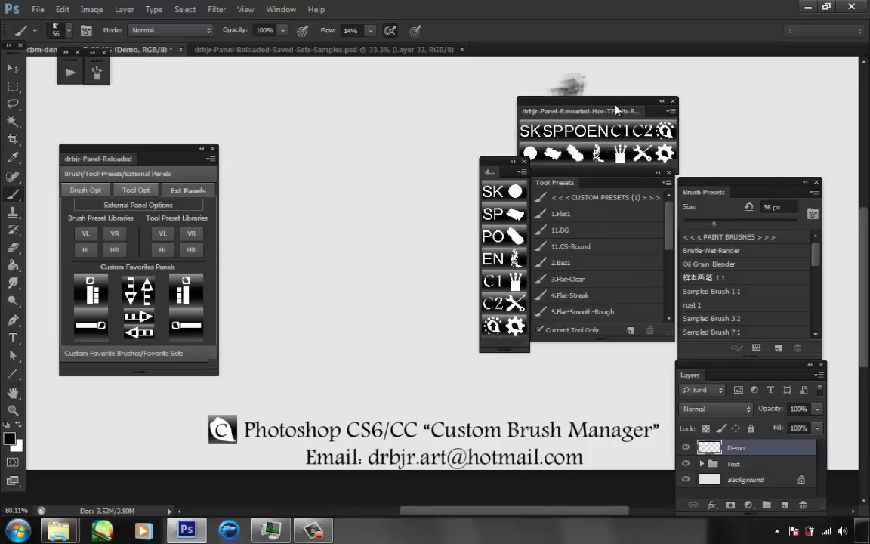
left_click_drag(492, 166, 445, 172)
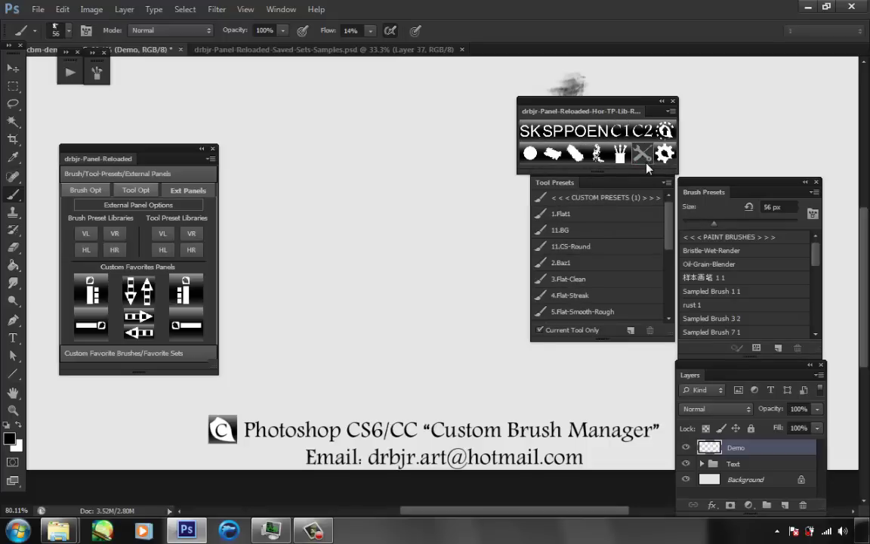
left_click(645, 160)
Step: Review the brush options and the custom favorite brushes in the main drbjr panel, including Favs 5-8 and Favs 1-4
left_click(94, 193)
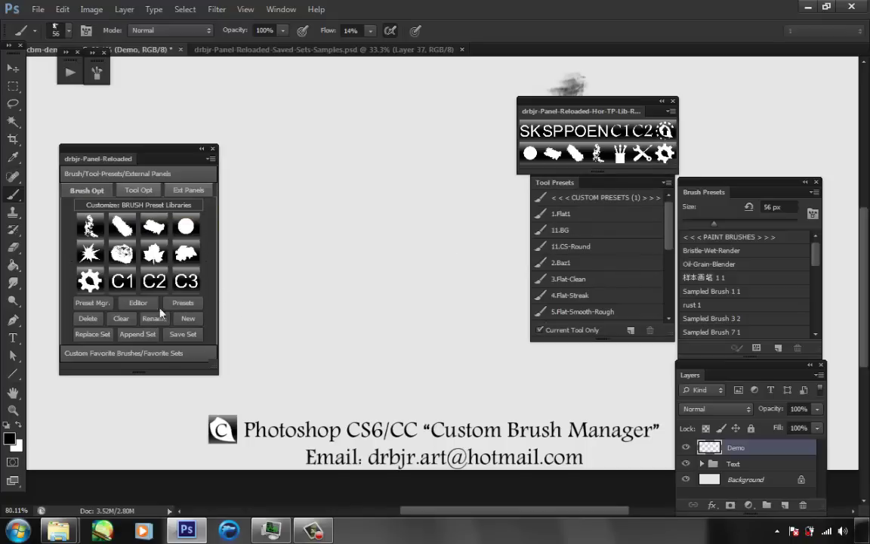
left_click(171, 358)
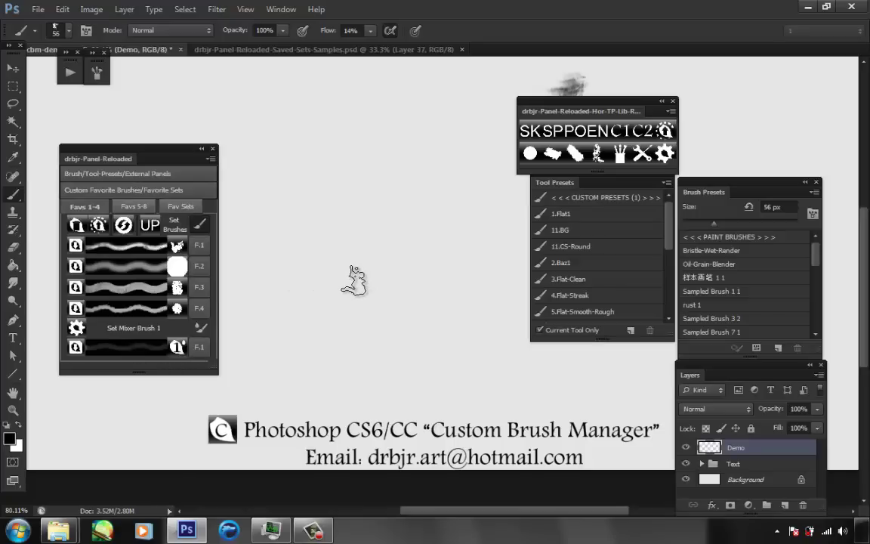
left_click(135, 207)
left_click(80, 206)
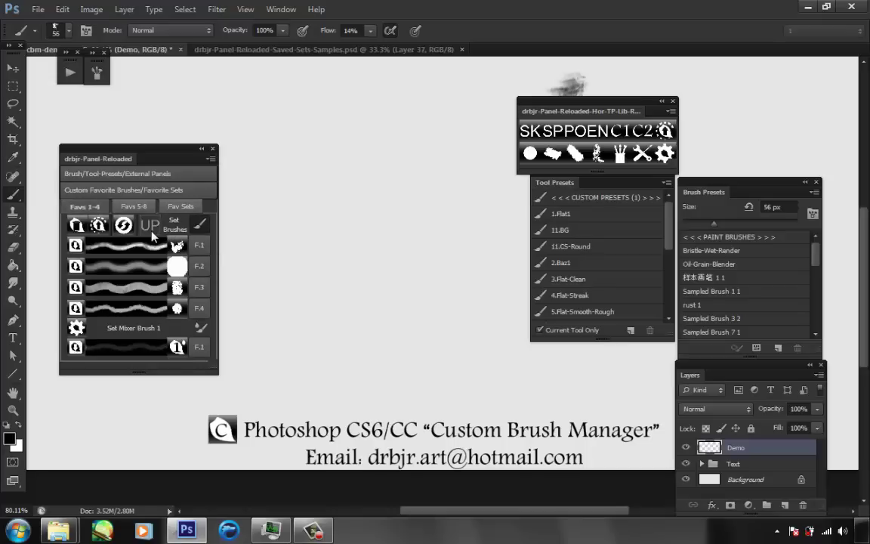
Step: Close the horizontal tool preset library panel and place the Tool Presets panel directly above Brush Presets
left_click_drag(540, 106, 469, 98)
left_click(602, 96)
mouse_move(613, 182)
left_mouse_down()
mouse_move(736, 67)
mouse_move(721, 14)
mouse_move(760, 18)
mouse_move(705, 20)
left_mouse_up()
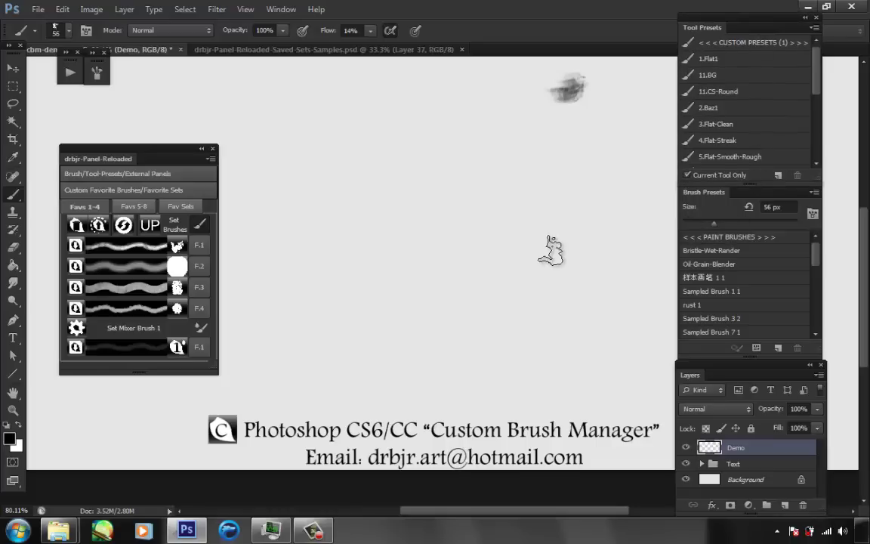
Step: Open the vertical custom favorites button panel from the external panel options, move it near Tool Presets, and narrow it to fit its icons
left_click(176, 173)
left_click(188, 190)
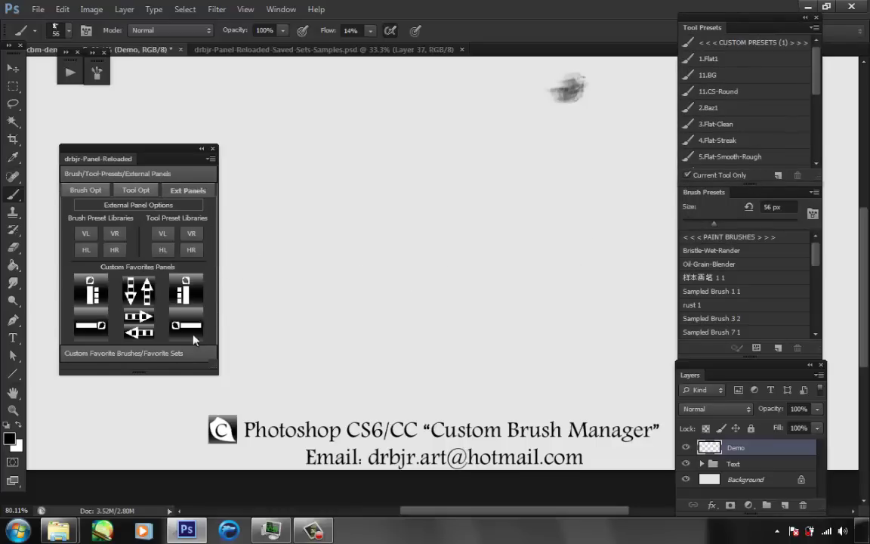
left_click(149, 314)
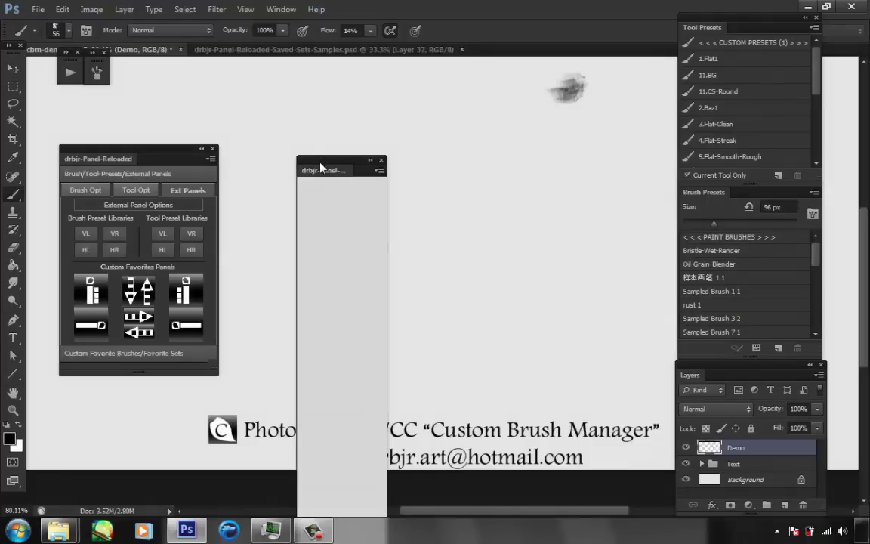
left_click_drag(344, 161, 550, 34)
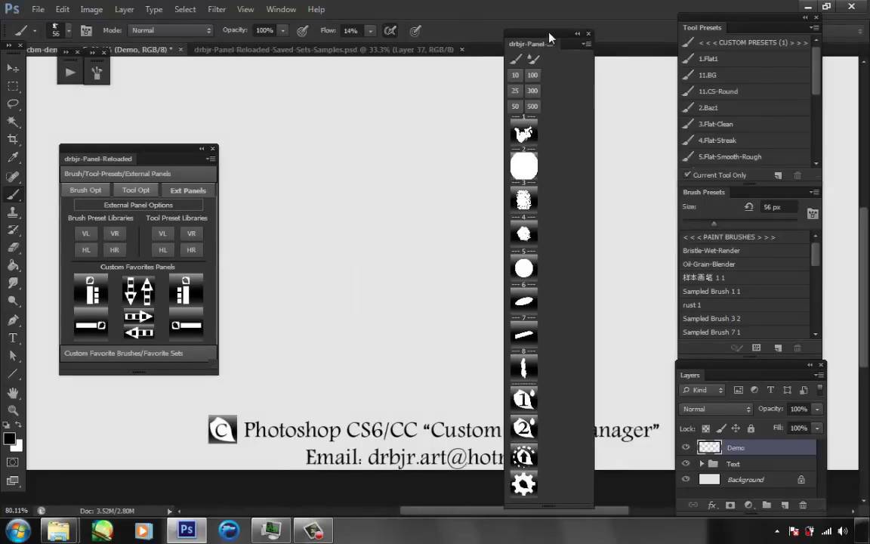
mouse_move(589, 500)
left_mouse_down()
mouse_move(535, 500)
mouse_move(542, 498)
left_mouse_up()
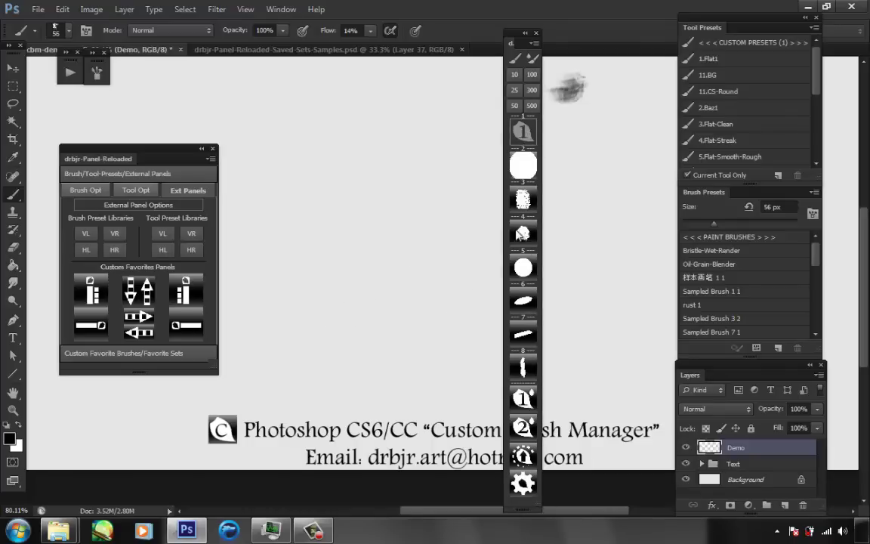
Step: Paint freehand test strokes on the Demo layer with favorite brushes 1 through 6
left_click(523, 132)
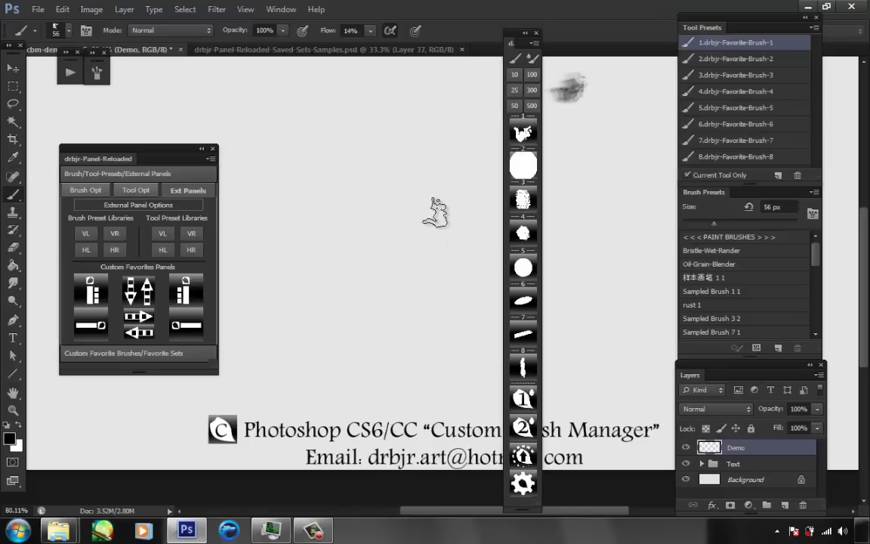
mouse_move(423, 175)
left_mouse_down()
mouse_move(412, 195)
mouse_move(450, 270)
left_mouse_up()
left_click(522, 165)
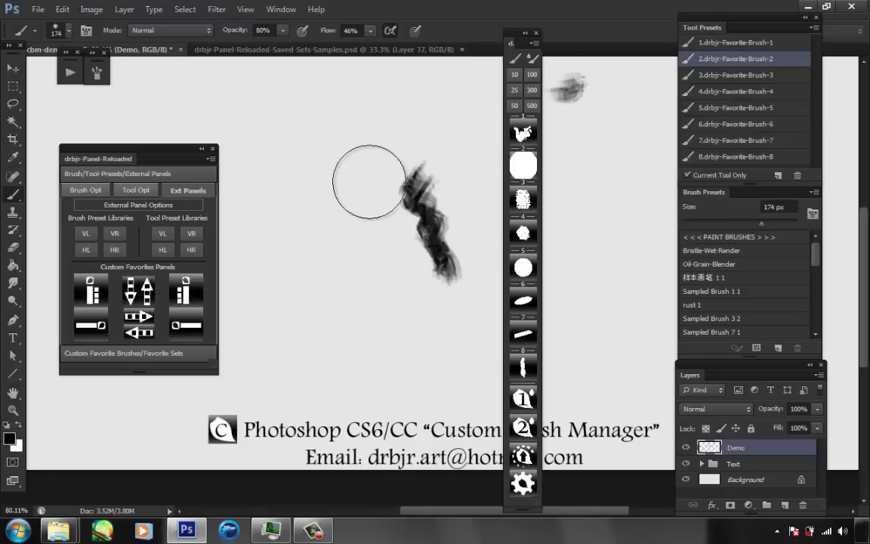
mouse_move(369, 181)
left_mouse_down()
mouse_move(392, 271)
mouse_move(431, 305)
left_mouse_up()
key("3")
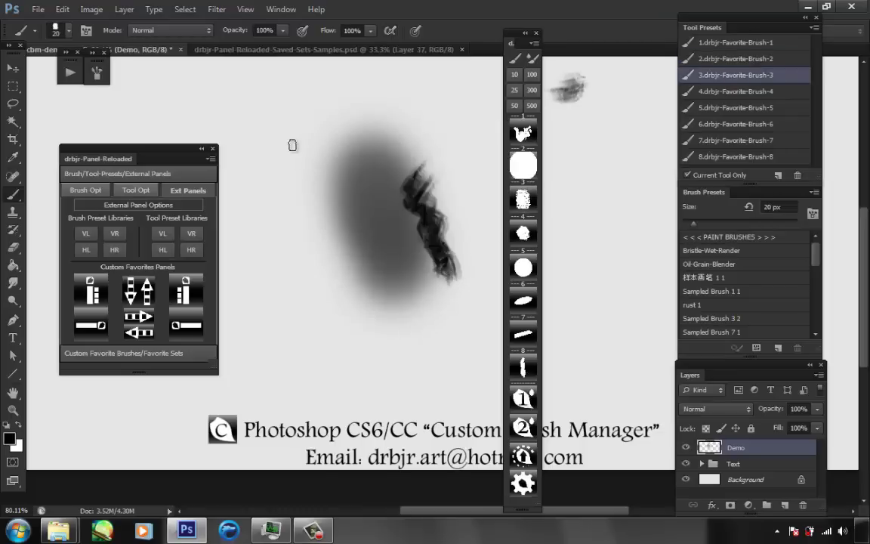
mouse_move(292, 144)
left_mouse_down()
mouse_move(281, 225)
mouse_move(323, 319)
left_mouse_up()
key("4")
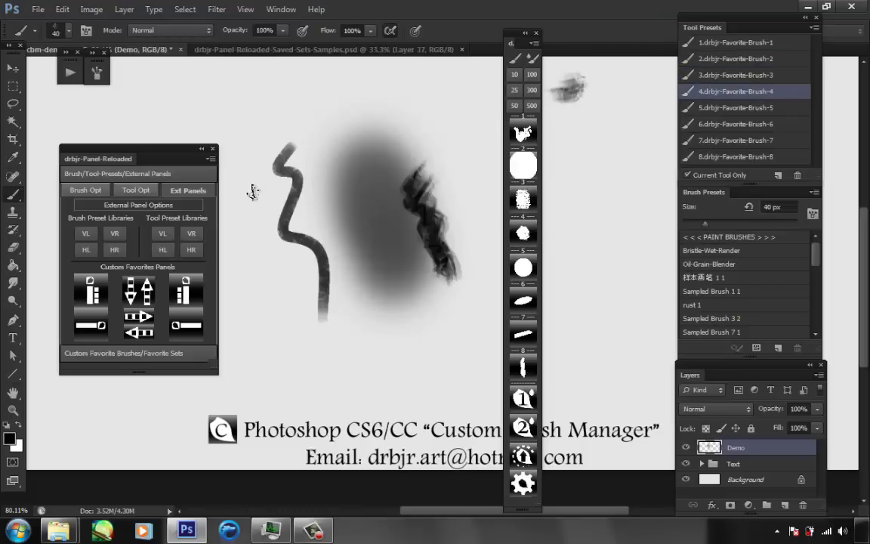
left_click_drag(268, 125, 276, 281)
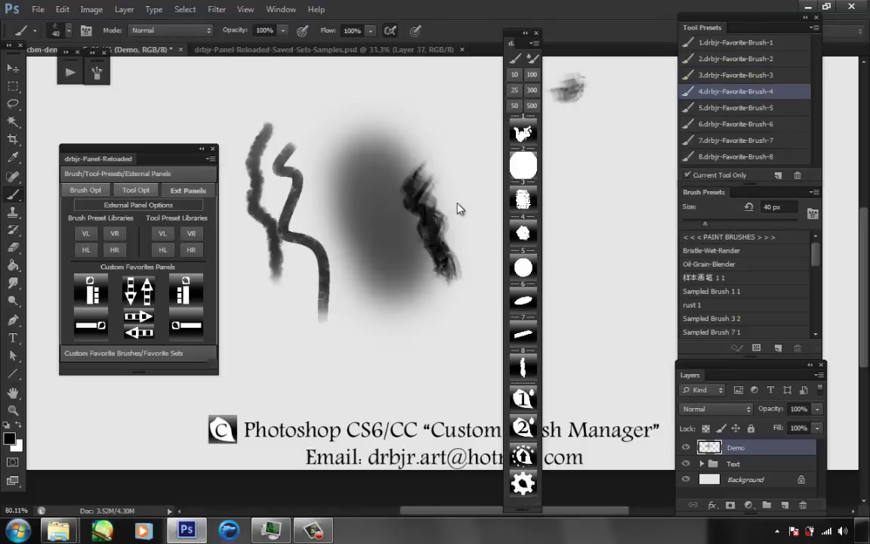
key("6")
left_click_drag(454, 130, 476, 253)
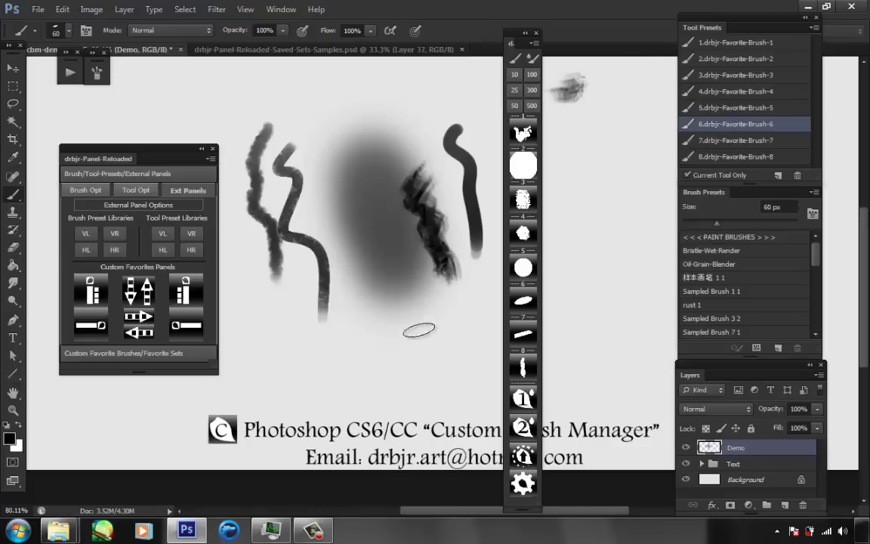
left_click_drag(436, 287, 456, 345)
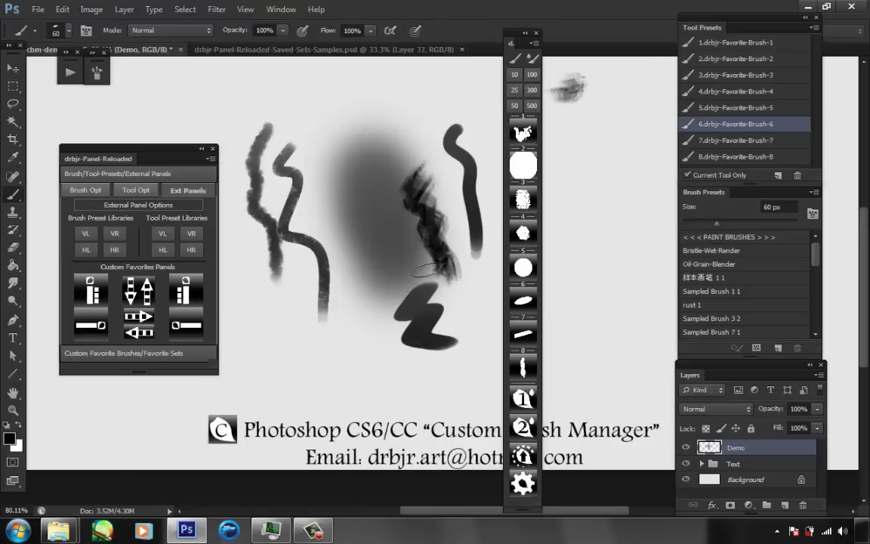
Step: Replace the vertical favorites button panel with the horizontal one, and select favorite brush 1 from the vertical stroke thumbnail panel
left_click(128, 299)
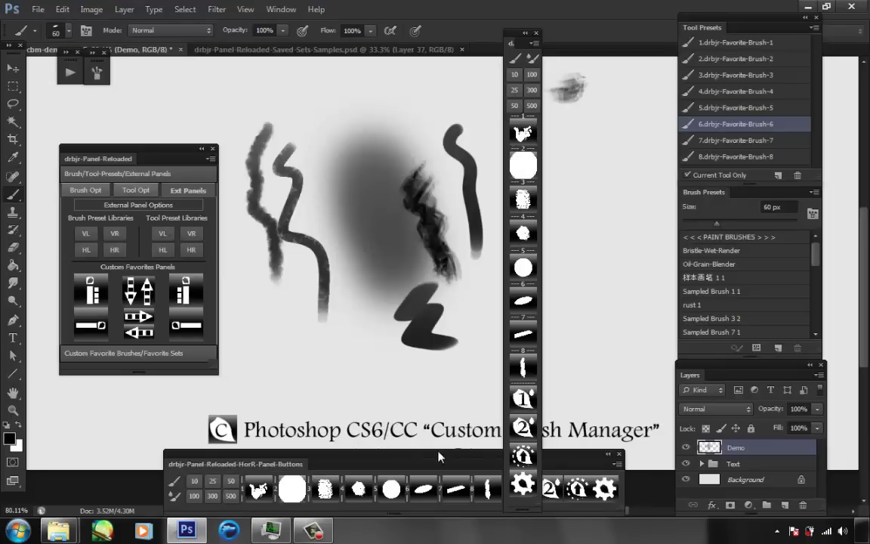
left_click_drag(438, 455, 327, 452)
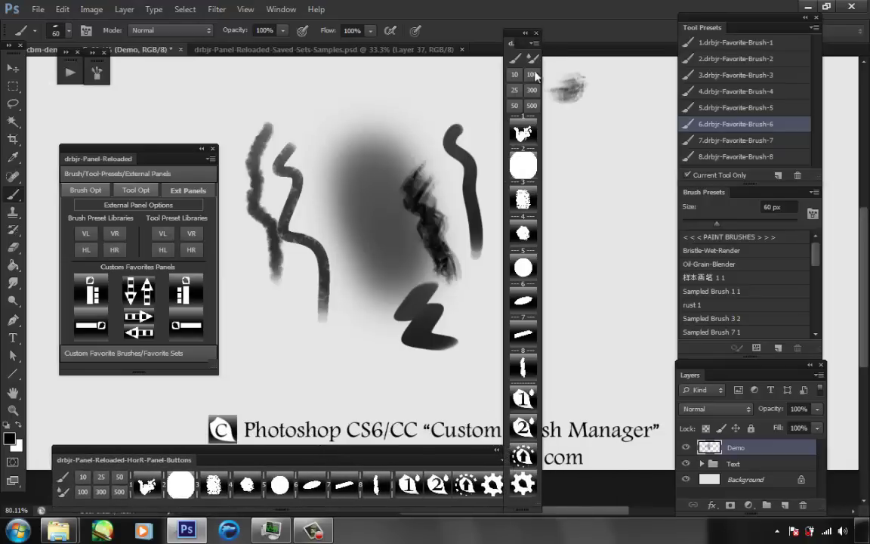
left_click(535, 33)
left_click_drag(168, 459, 264, 437)
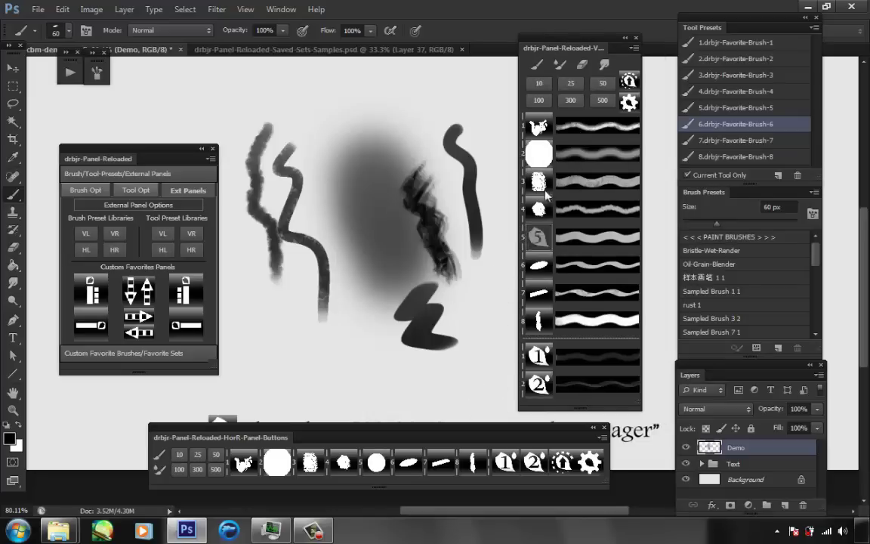
left_click(541, 126)
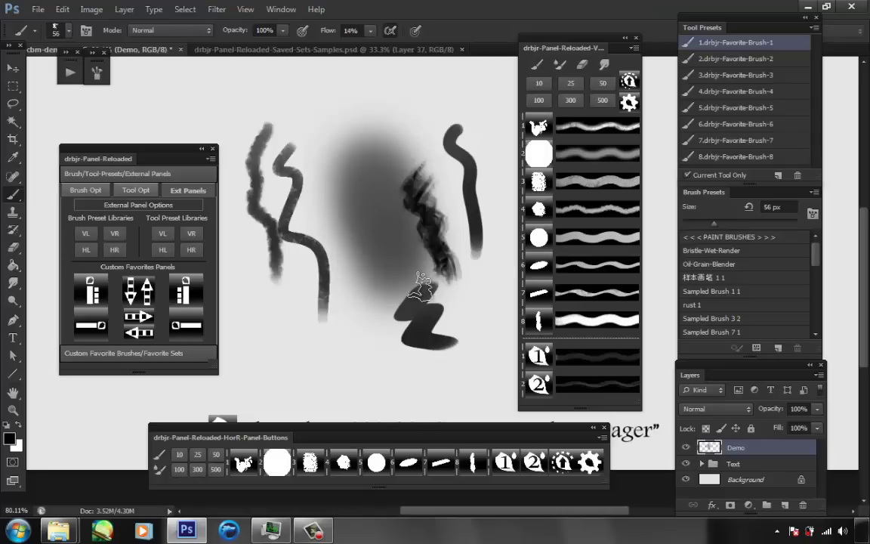
Step: Open the horizontal stroke thumbnail favorites panel, close the other two favorites panels, and move it to the workspace's lower edge
left_click(188, 328)
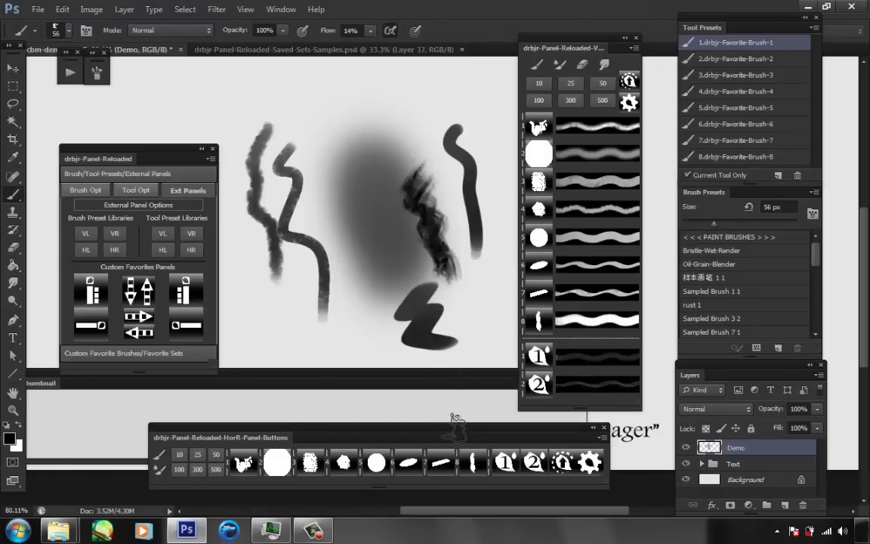
left_click_drag(455, 429, 307, 229)
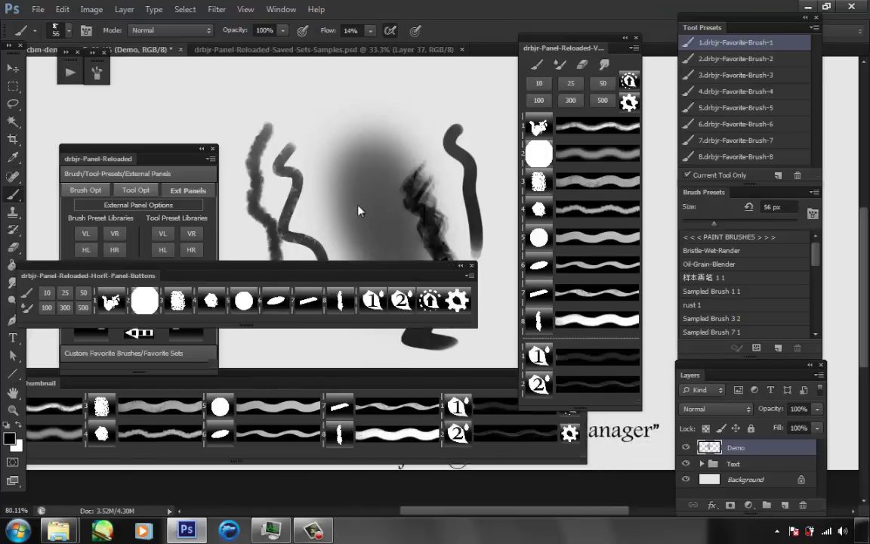
left_click(456, 228)
left_click(635, 37)
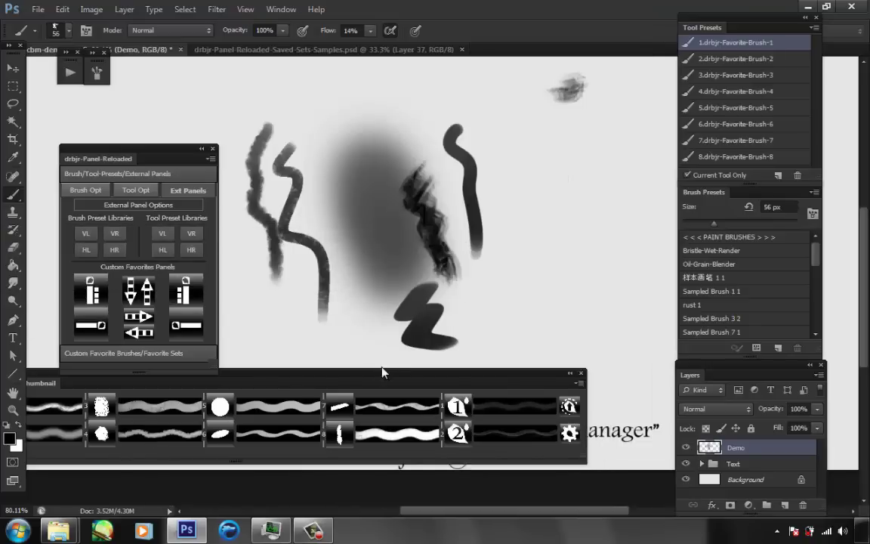
left_click_drag(382, 370, 491, 517)
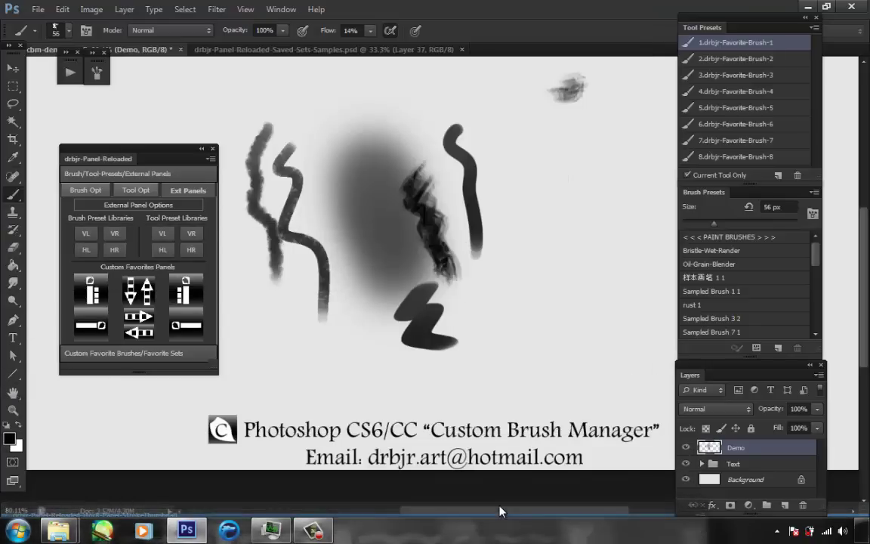
Step: Paint test strokes on the Demo layer with favorite brushes 3, 7 and 5 and both favorite mixer brushes, and reselect favorite brush 1
mouse_move(511, 507)
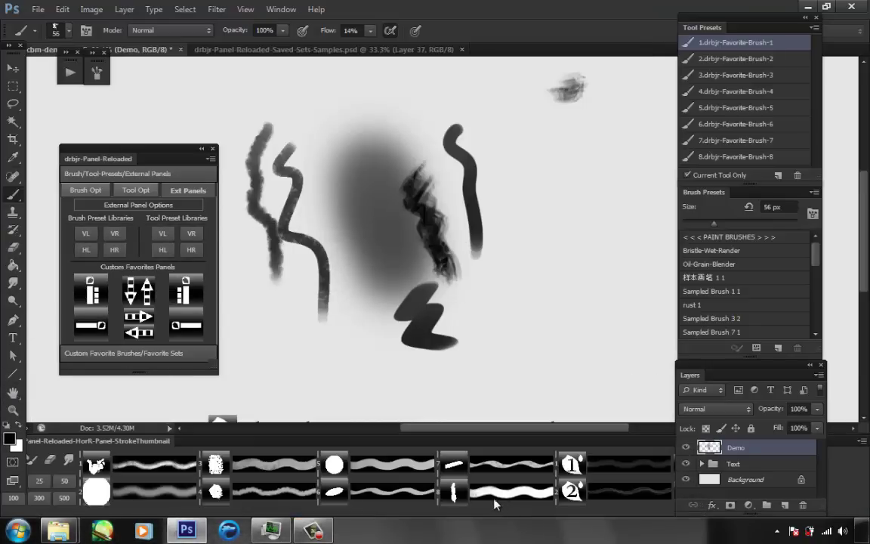
left_click(215, 464)
left_click_drag(478, 318, 536, 354)
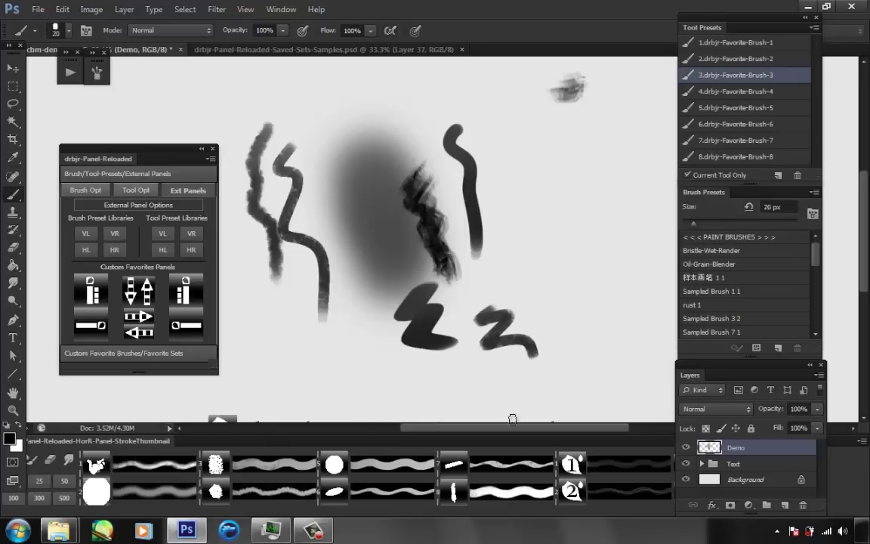
left_click(454, 465)
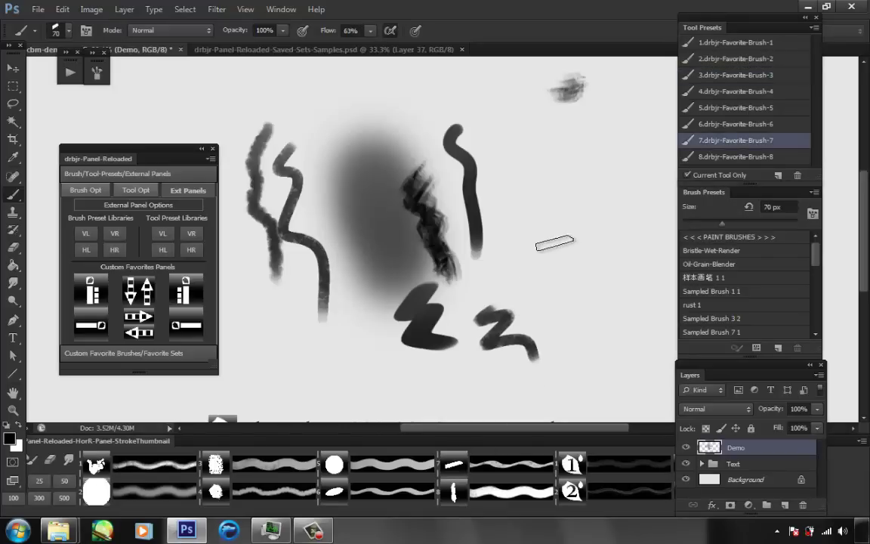
left_click_drag(554, 244, 549, 333)
left_click(333, 465)
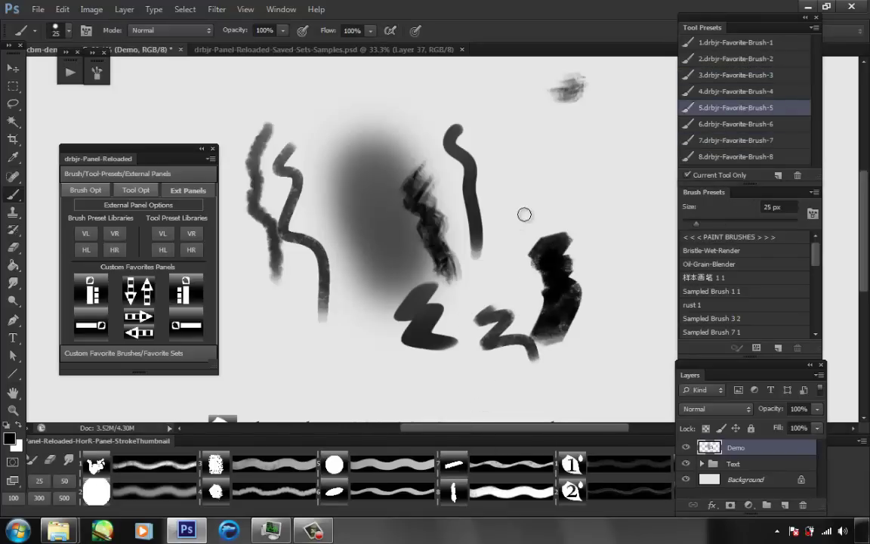
mouse_move(488, 246)
left_mouse_down()
mouse_move(512, 266)
mouse_move(503, 295)
left_mouse_up()
left_click(572, 465)
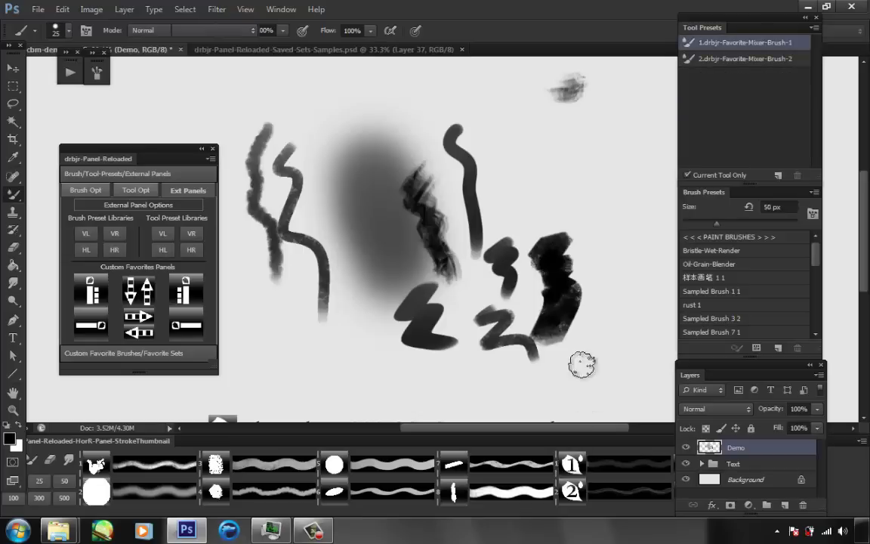
mouse_move(599, 180)
left_mouse_down()
mouse_move(619, 278)
mouse_move(608, 351)
left_mouse_up()
left_click(572, 492)
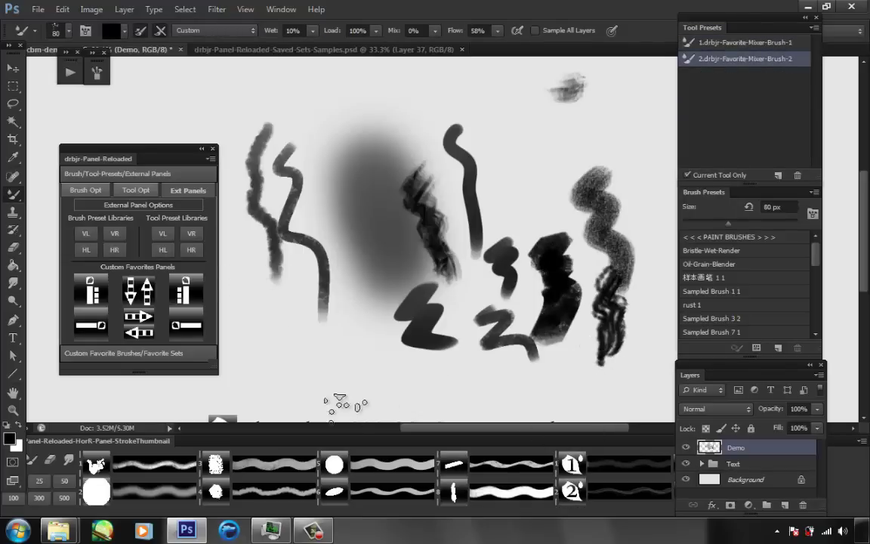
left_click(97, 462)
Step: Expand the Custom Favorite Brushes/Favorite Sets section and pull the horizontal stroke thumbnail panel away from the workspace's lower edge
left_click(204, 352)
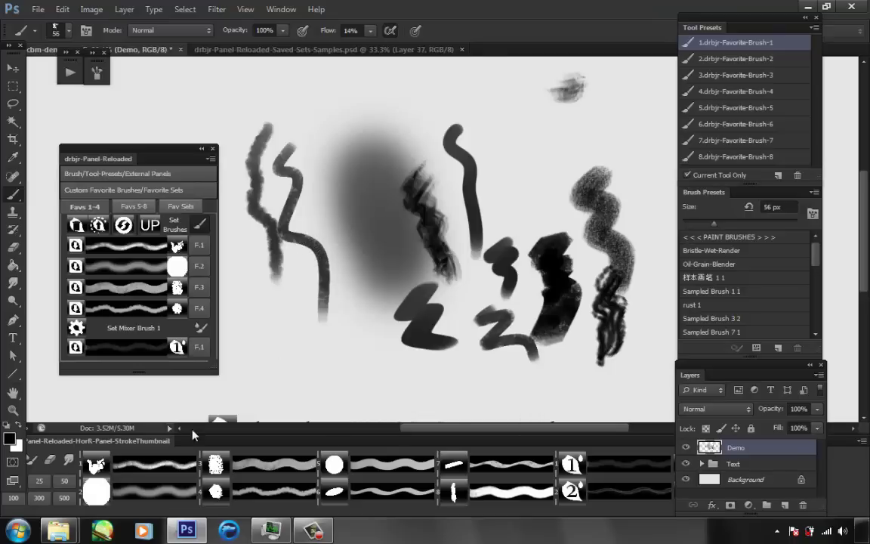
left_click_drag(439, 427, 436, 426)
mouse_move(329, 440)
left_mouse_down()
mouse_move(301, 310)
mouse_move(315, 313)
left_mouse_up()
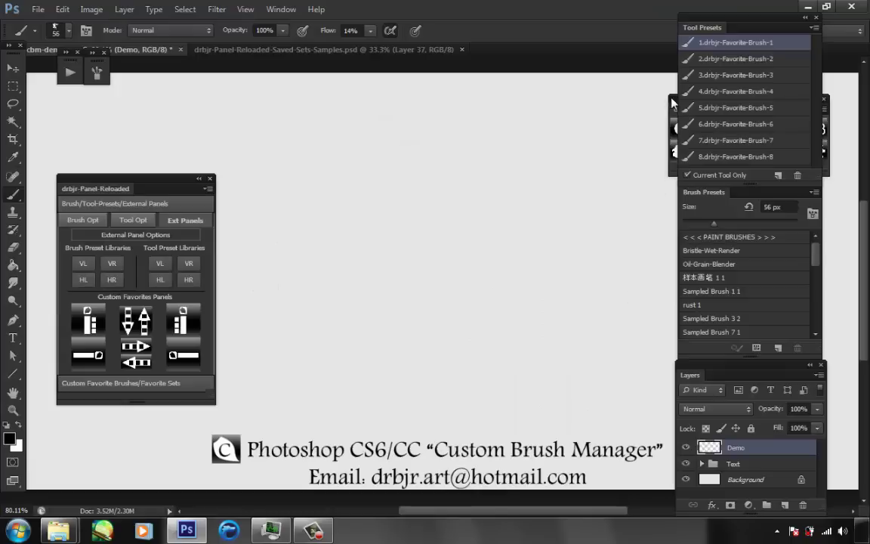
Step: Place the horizontal brush library panel above the drbjr-Panel-Reloaded panel and collapse the Tool Presets panel to an icon
mouse_move(406, 137)
left_mouse_down()
mouse_move(316, 136)
mouse_move(156, 105)
mouse_move(170, 108)
mouse_move(163, 101)
left_mouse_up()
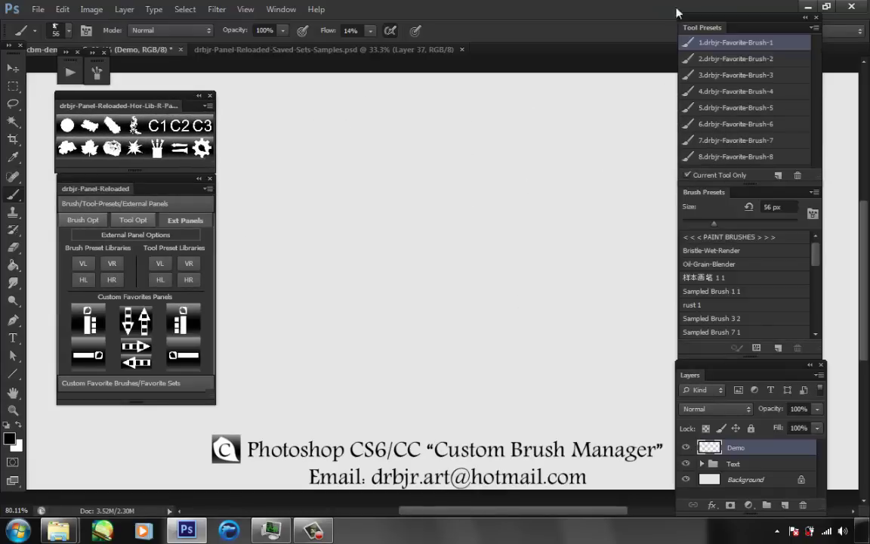
left_click_drag(747, 28, 710, 16)
left_click(769, 4)
Step: Load brush libraries from the horizontal library panel, choose the 93 px brush, and paint a test stroke on the Demo layer
left_click(90, 126)
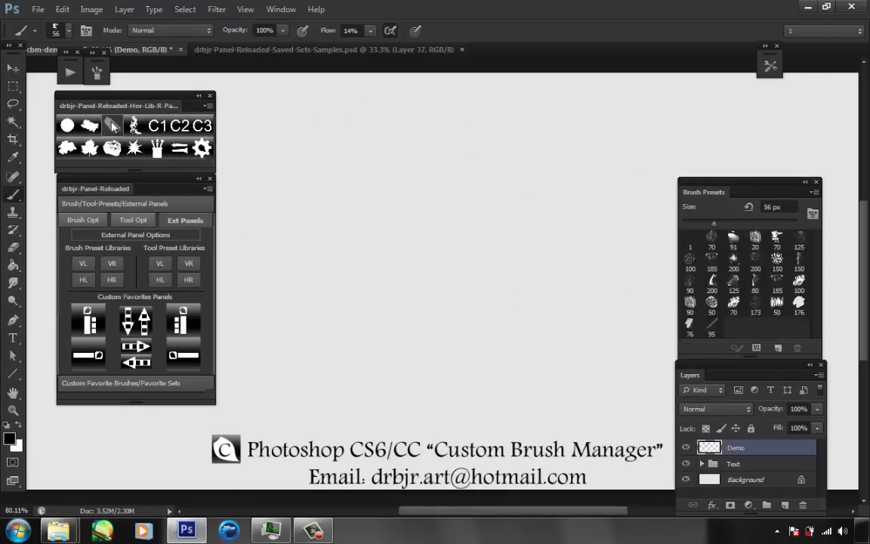
left_click(160, 151)
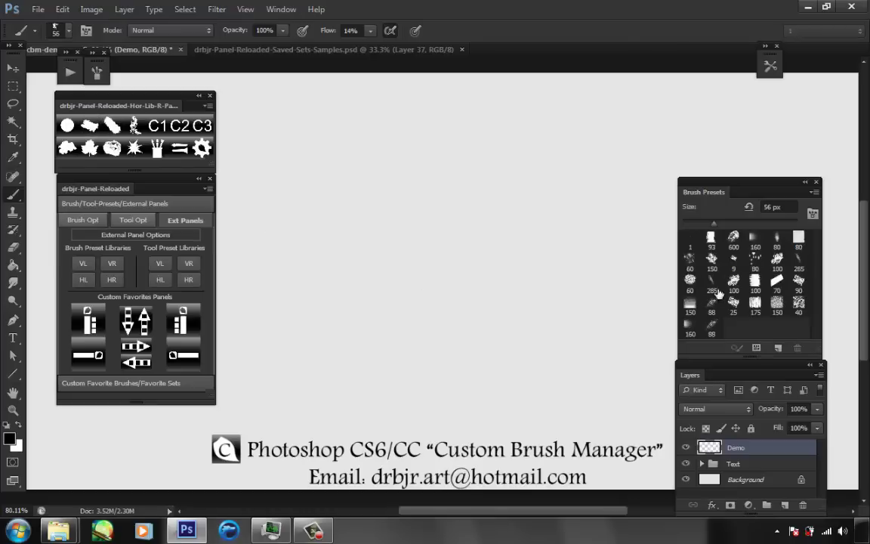
left_click(710, 240)
left_click_drag(500, 175, 529, 338)
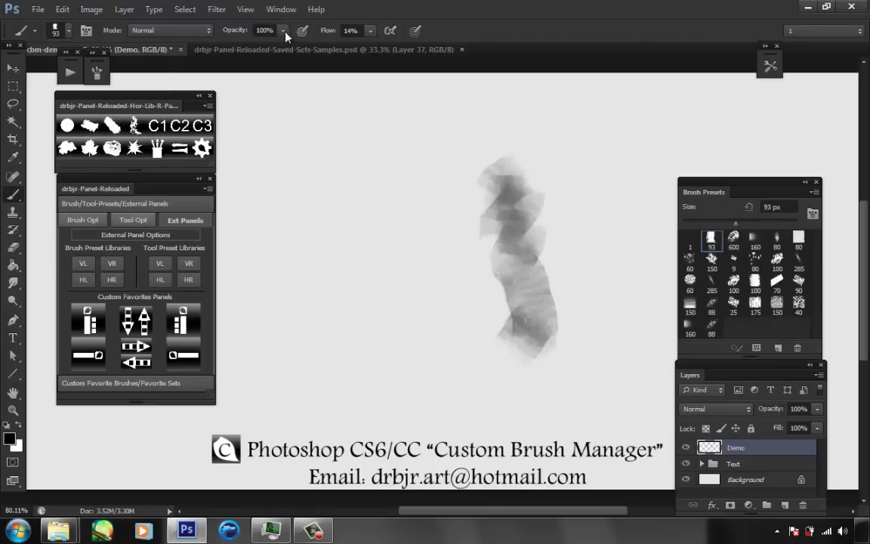
Step: Set the brush opacity and flow to 41%, enable airbrush build-up, and paint a comparison stroke beside the first one
left_click(370, 31)
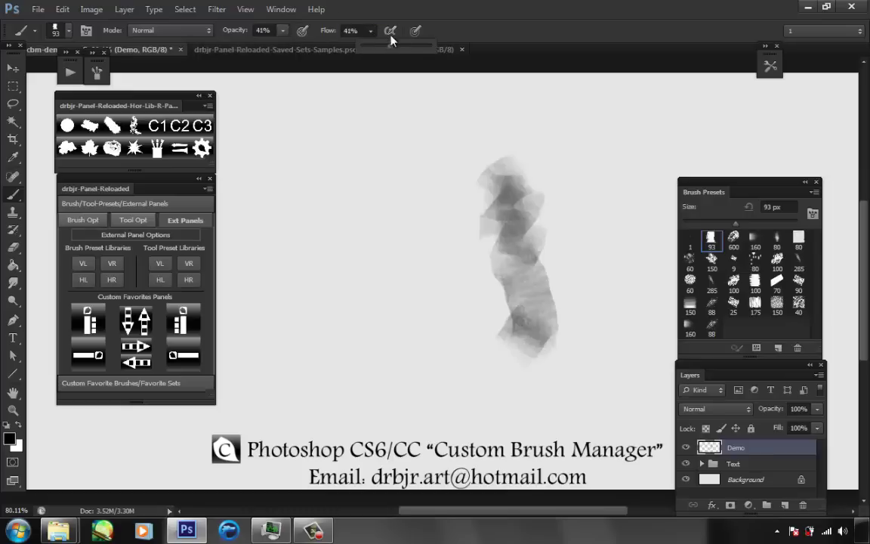
left_click(390, 35)
mouse_move(403, 161)
left_mouse_down()
mouse_move(432, 253)
mouse_move(462, 304)
left_mouse_up()
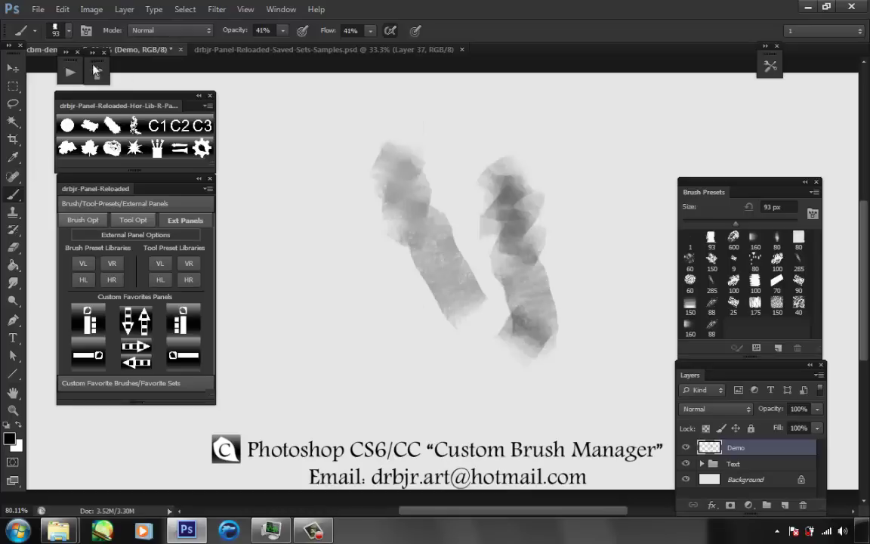
Step: Enable Scattering in the brush settings for the 93 px brush
left_click(96, 71)
left_click(125, 127)
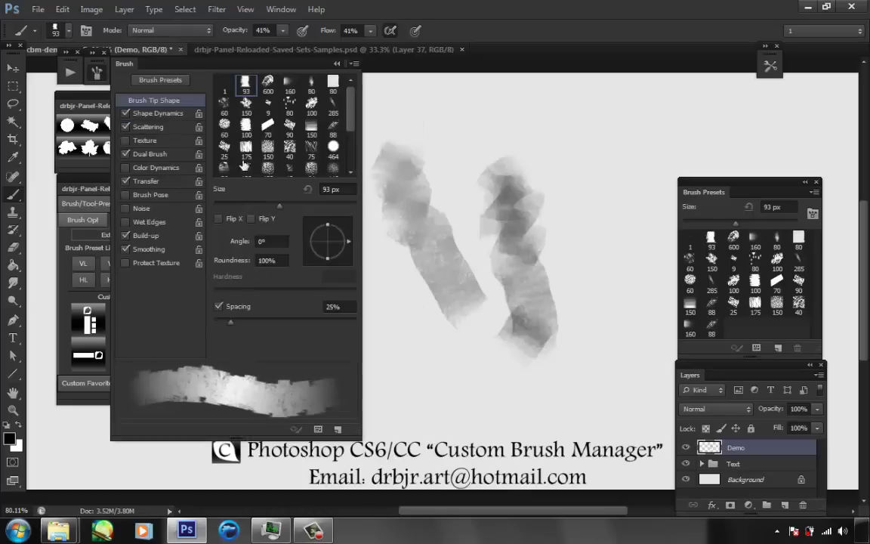
left_click(97, 72)
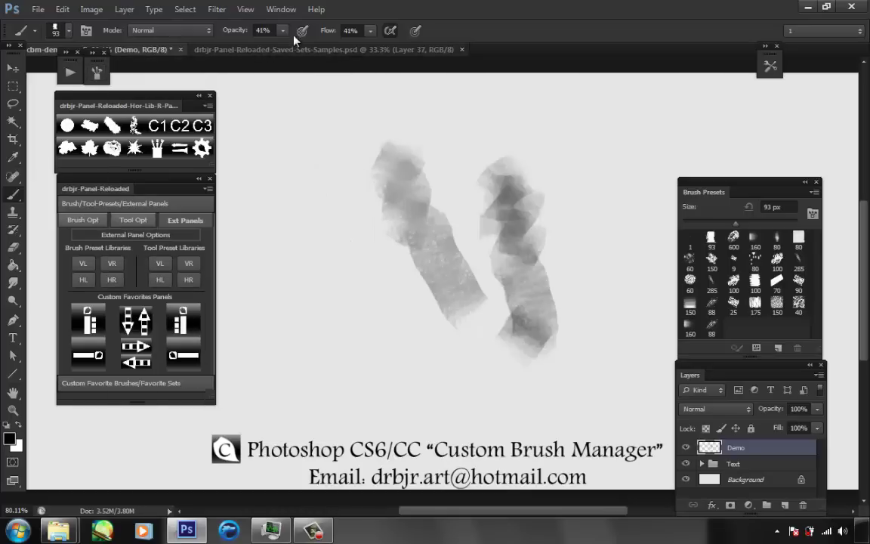
Step: Open the vertical custom favorites thumbnail panel from the external panel options and dock it at the workspace's side edge
left_click(149, 386)
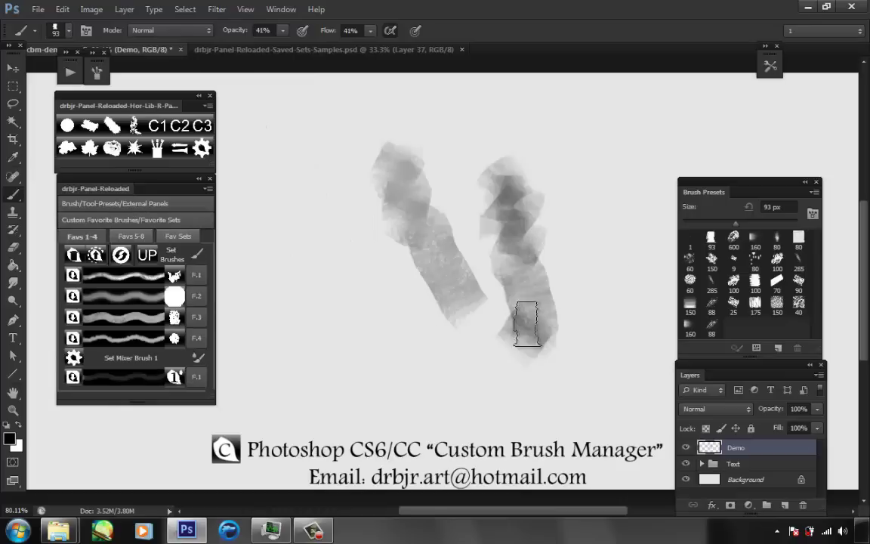
left_click(182, 204)
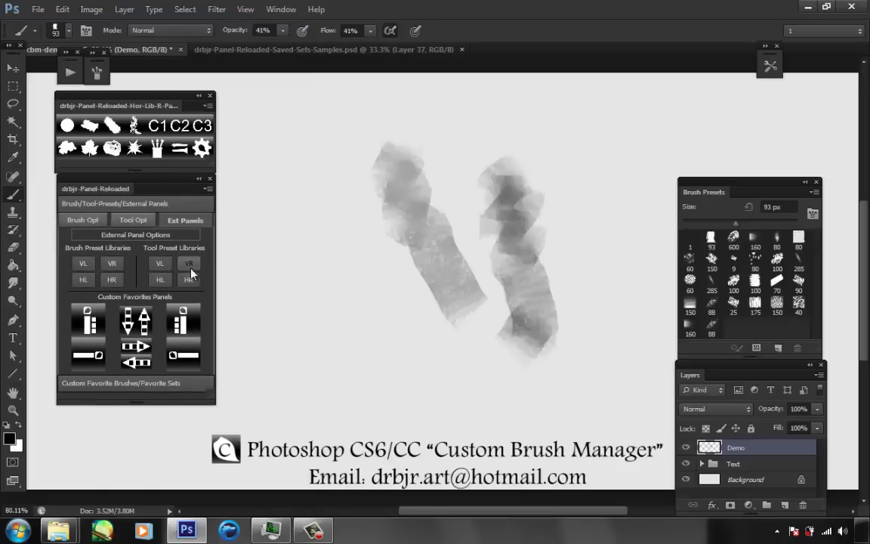
left_click(128, 327)
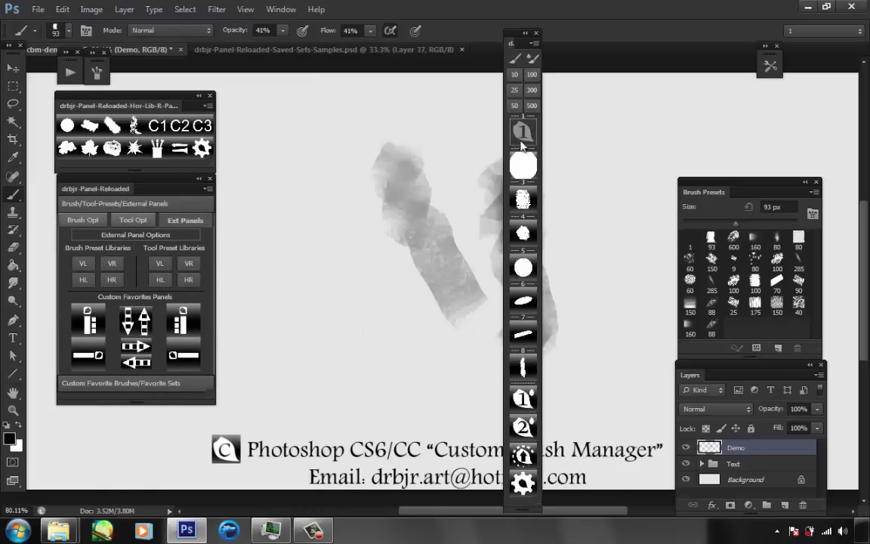
left_click_drag(511, 35, 842, 62)
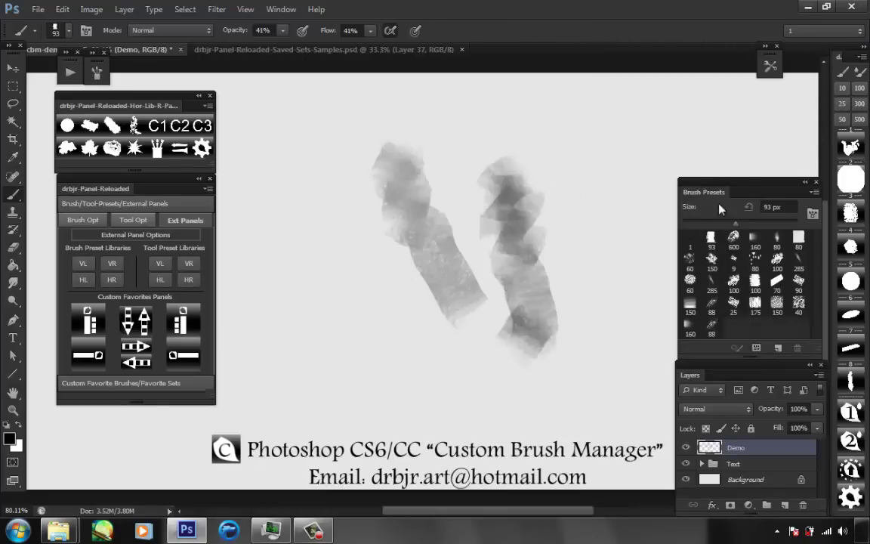
Step: Overwrite favorite brush 1 with the current 93 px brush
left_click(121, 382)
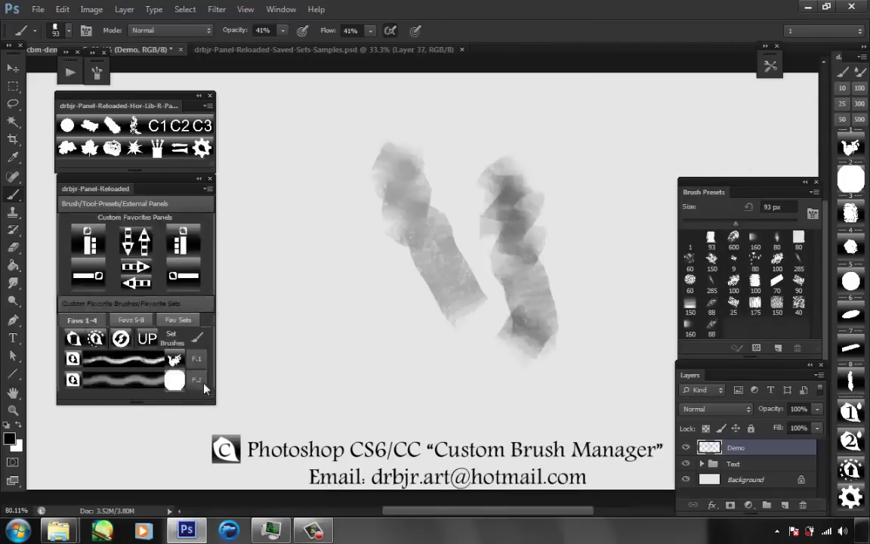
left_click(490, 311)
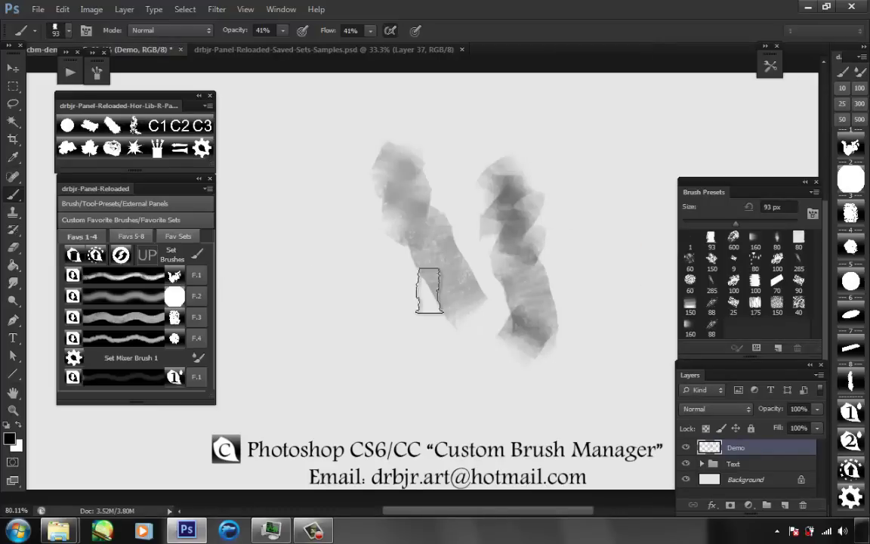
Step: Position the drbjr-Live-Updater window above the test strokes on the canvas
left_click_drag(463, 207, 480, 92)
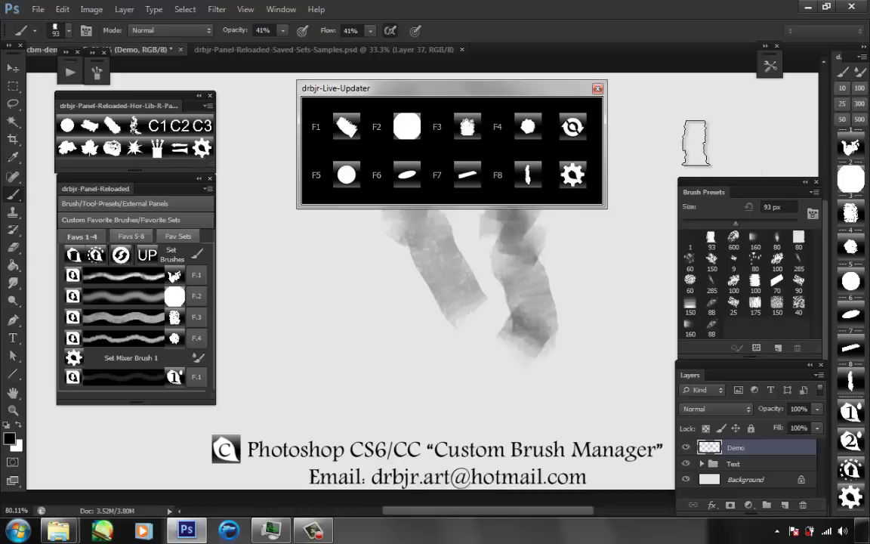
left_click_drag(477, 89, 480, 99)
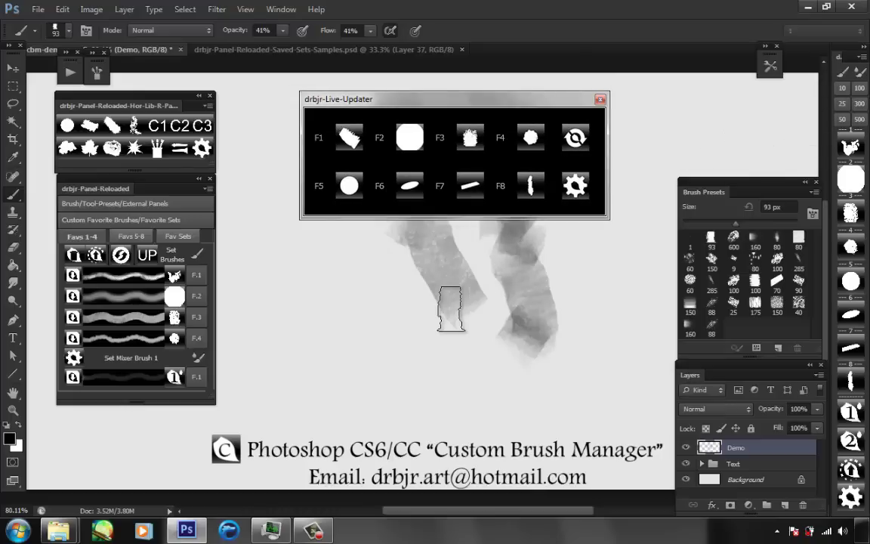
left_click_drag(491, 99, 522, 71)
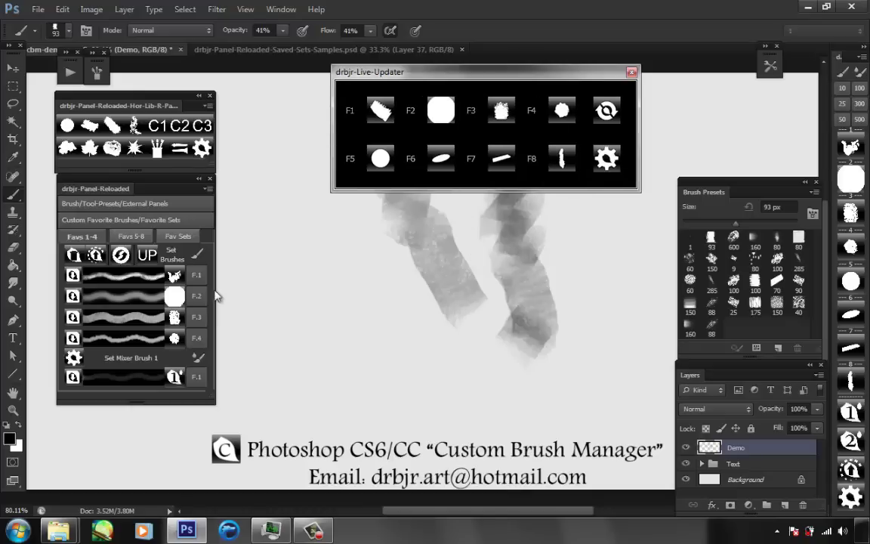
Step: Select the rough-edged 100 px brush preset and paint two test strokes below the Live-Updater window
left_click(754, 282)
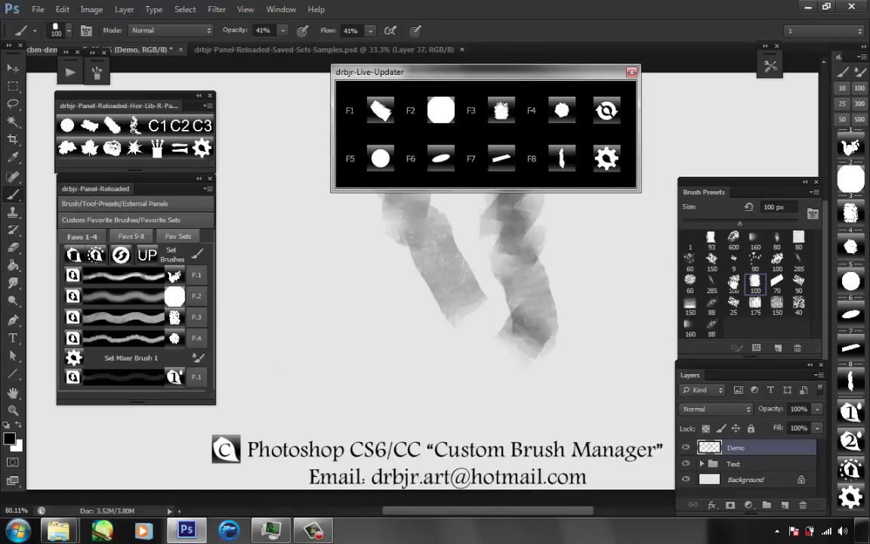
left_click(733, 283)
left_click_drag(402, 301, 422, 354)
left_click_drag(493, 312, 538, 334)
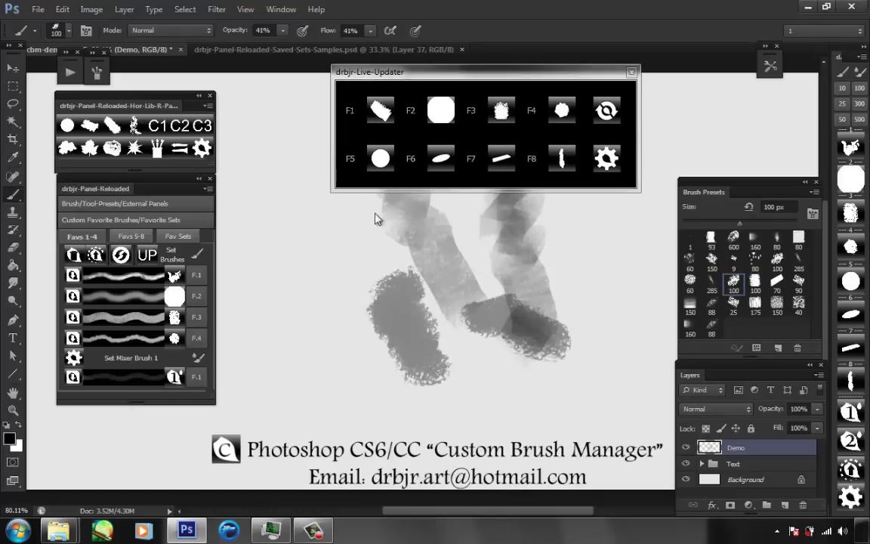
Step: Raise the brush opacity and flow to 100% and paint a solid dark test stroke beside the gray ones
mouse_move(342, 49)
left_mouse_down()
mouse_move(358, 38)
mouse_move(417, 50)
left_mouse_up()
left_click(370, 32)
left_click(370, 32)
left_click_drag(295, 241, 404, 302)
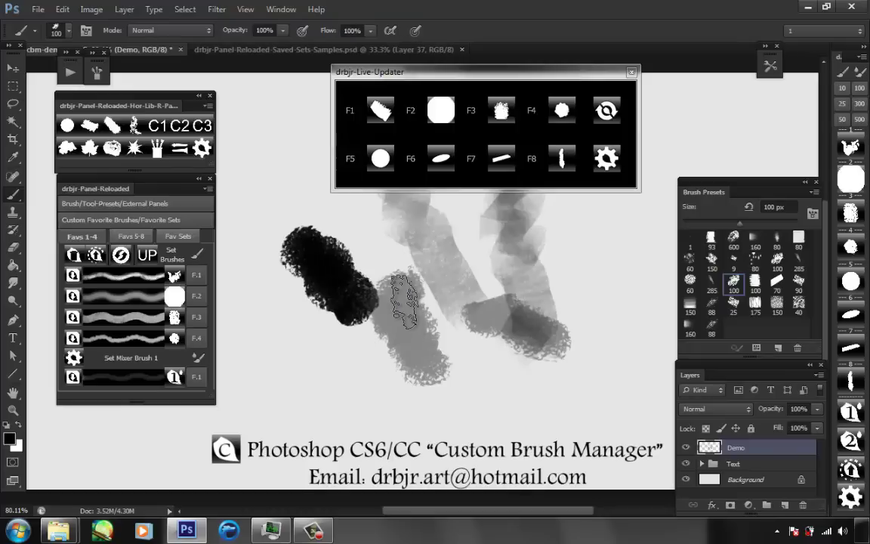
Step: Reduce the brush size to 35 px and paint a wavy test stroke beside the earlier strokes
key("bracketleft")
key("bracketleft")
key("bracketleft")
key("bracketleft")
key("bracketleft")
key("bracketleft")
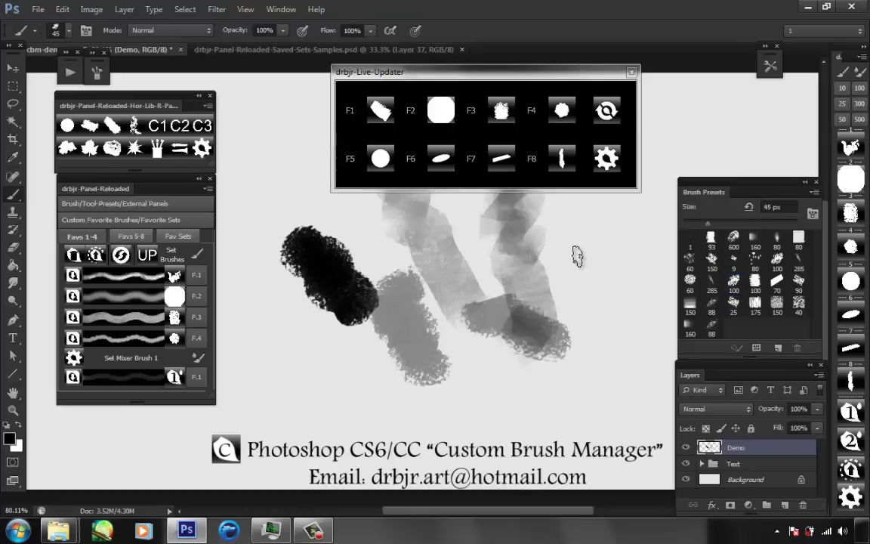
key("bracketleft")
mouse_move(597, 228)
left_mouse_down()
mouse_move(592, 281)
mouse_move(563, 349)
left_mouse_up()
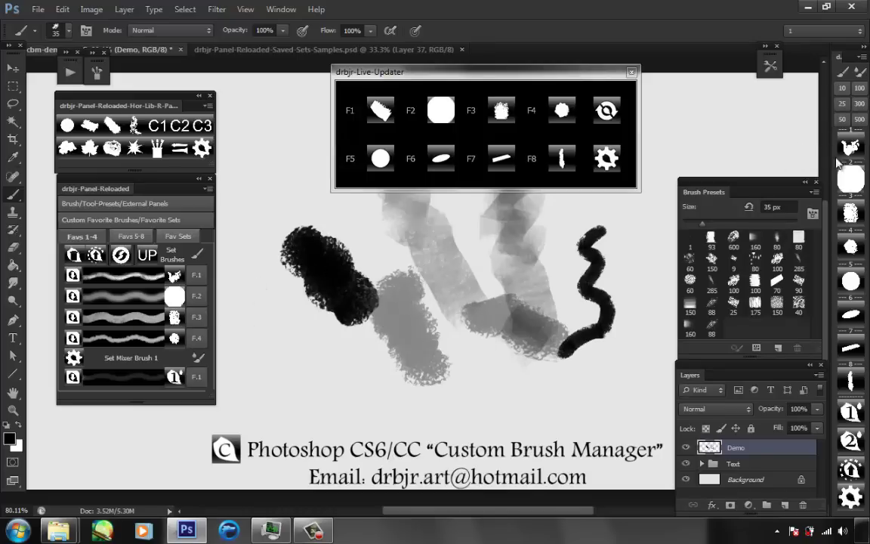
Step: Overwrite favorite brush 3 with the current 35 px brush and paint a wavy stroke below the earlier strokes
left_click(203, 317)
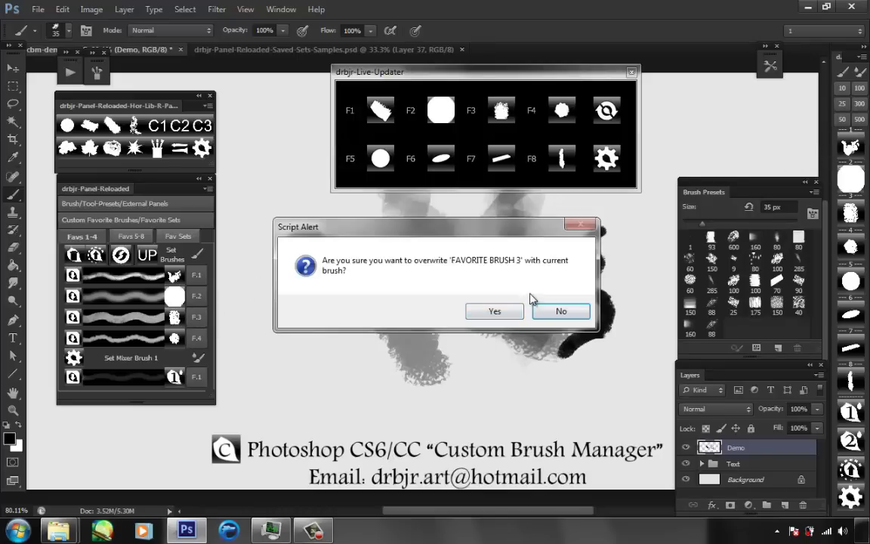
left_click(494, 312)
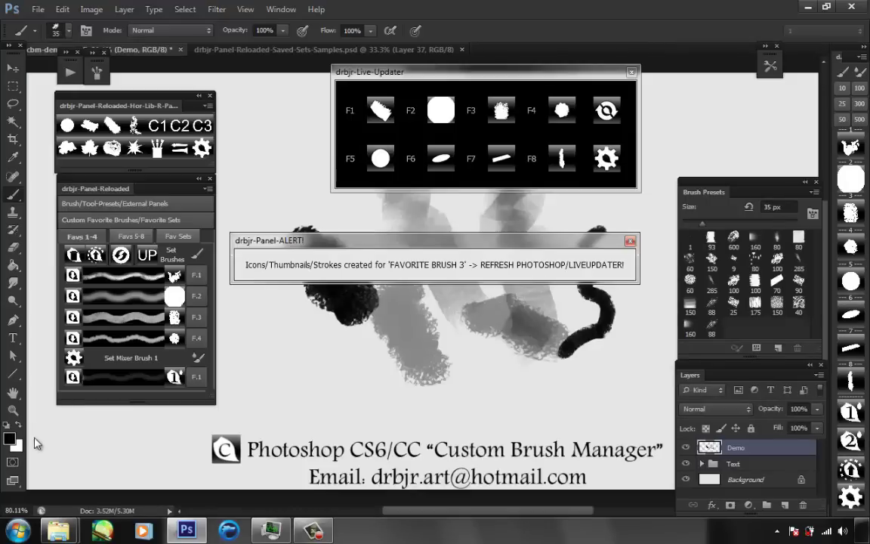
mouse_move(333, 350)
left_mouse_down()
mouse_move(361, 376)
mouse_move(466, 386)
left_mouse_up()
Step: Refresh the Live-Updater icons and move its window up over the canvas
left_click(607, 111)
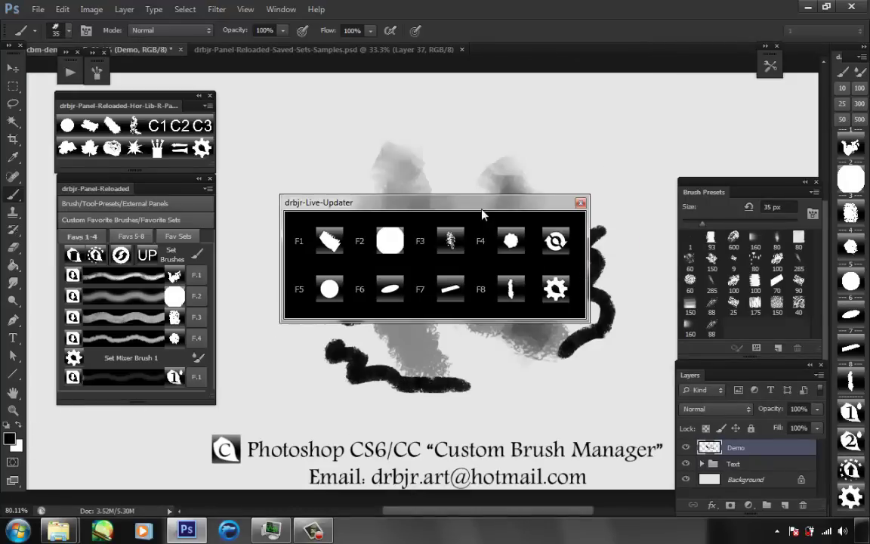
left_click_drag(482, 213, 489, 142)
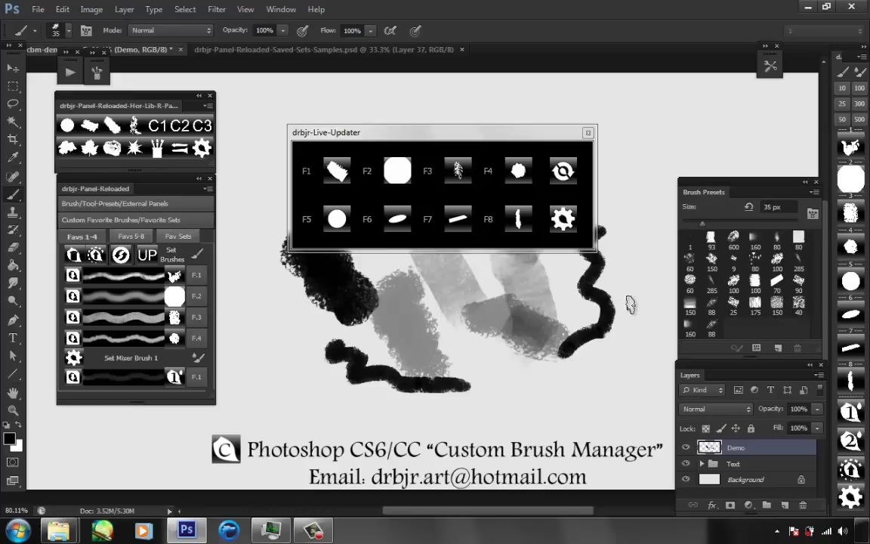
Step: Paint another dark test stroke with the 35 px brush and recall favorite brush 1 from the vertical favorites panel
left_click_drag(629, 286, 607, 380)
left_click(852, 146)
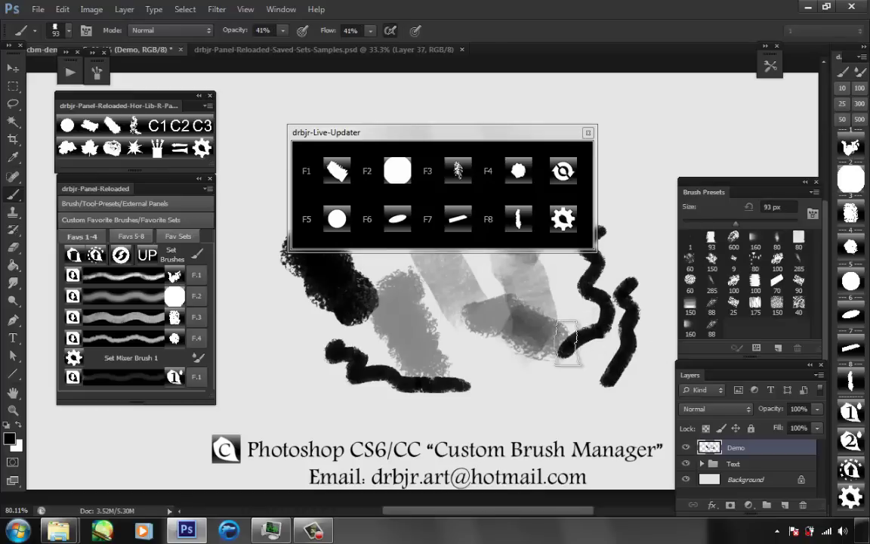
Step: Paint a soft gray stroke with favorite brush 1, then recall the 35 px favorite brush 3 and paint a wavy dark stroke
left_click_drag(568, 344, 511, 398)
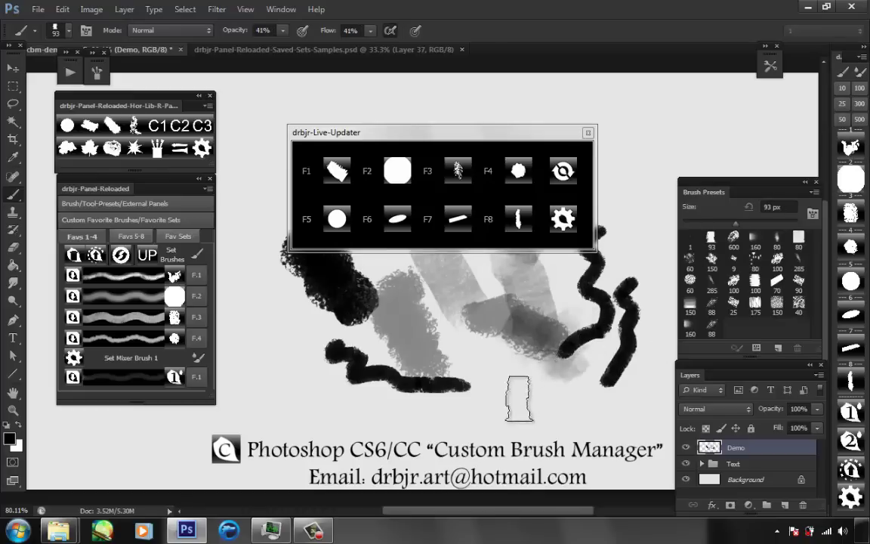
left_click(851, 213)
mouse_move(647, 178)
left_mouse_down()
mouse_move(644, 227)
mouse_move(623, 273)
left_mouse_up()
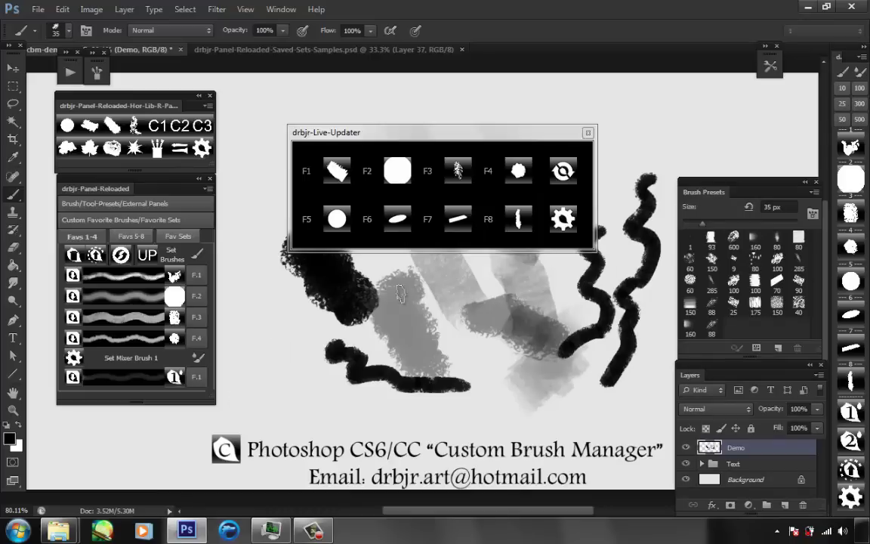
Step: Select the 150 px brush preset, paint a test stroke, reduce the brush size to 70 px and paint another stroke
left_click(691, 304)
mouse_move(670, 127)
left_mouse_down()
mouse_move(640, 157)
mouse_move(628, 223)
left_mouse_up()
key("bracketleft")
key("bracketleft")
key("bracketleft")
key("bracketleft")
key("bracketleft")
mouse_move(455, 312)
left_mouse_down()
mouse_move(441, 351)
mouse_move(447, 360)
left_mouse_up()
Step: Clear all strokes from the Demo layer and remove the selection
key("ctrl+a")
key("Delete")
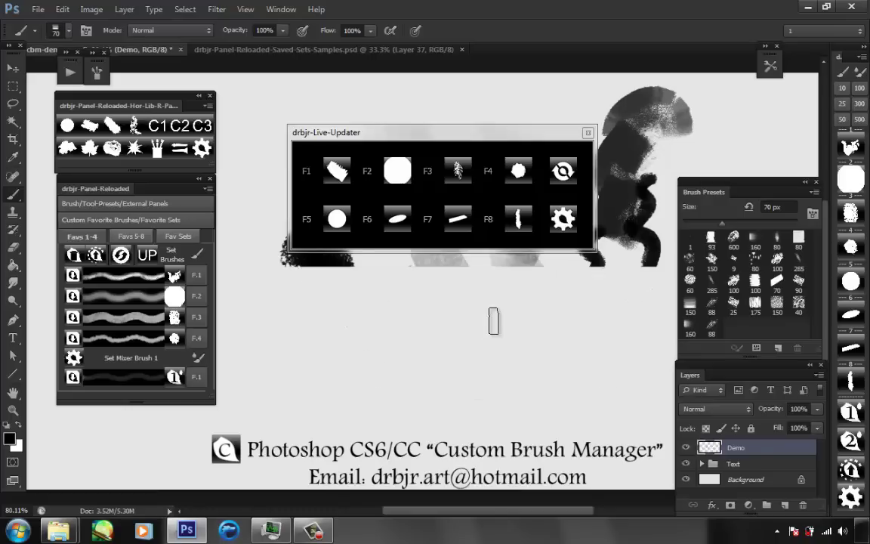
key("ctrl+d")
Step: Paint two test strokes with the 70 px brush and overwrite favorite brush 2 with it
left_click_drag(514, 306, 522, 356)
left_click_drag(452, 353, 399, 358)
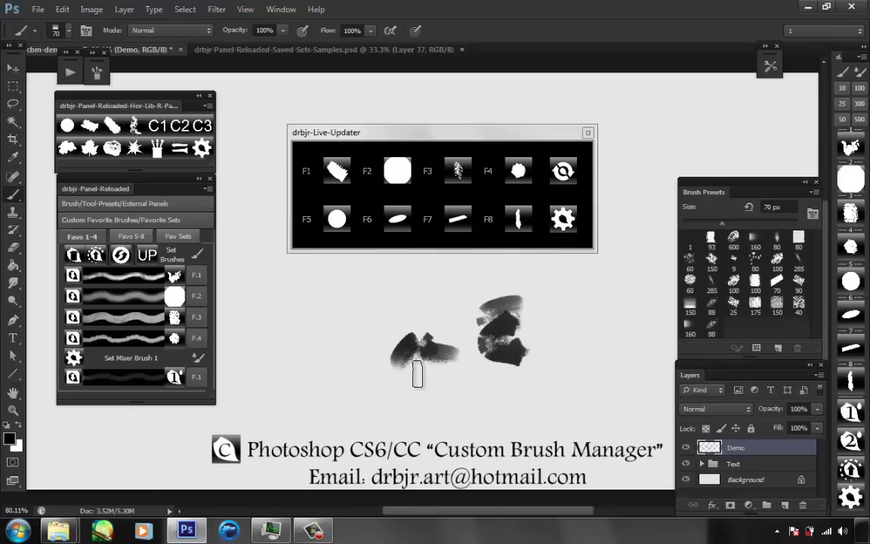
left_click(201, 295)
left_click(496, 312)
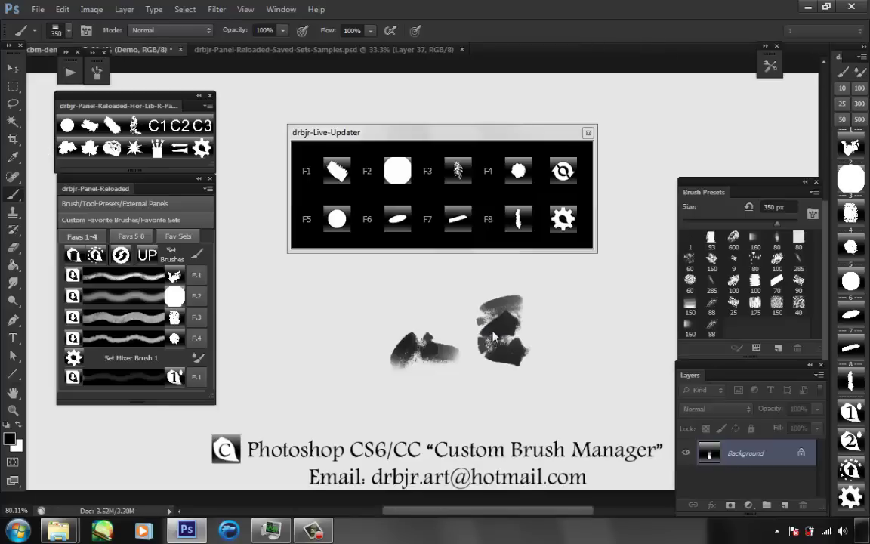
Step: Recall favorite mixer brush 1 at 60 px and paint two grainy wavy strokes on either side of the existing marks
left_click(179, 376)
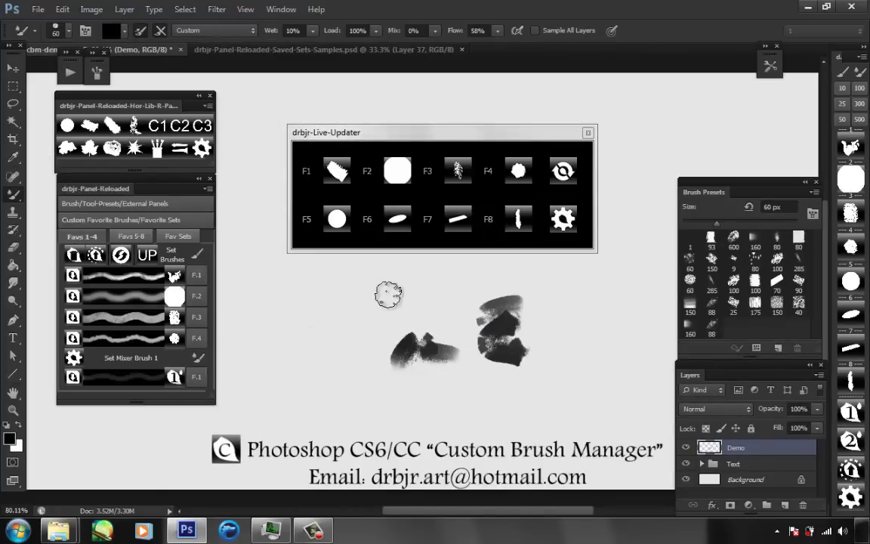
mouse_move(384, 292)
left_mouse_down()
mouse_move(398, 351)
mouse_move(450, 353)
left_mouse_up()
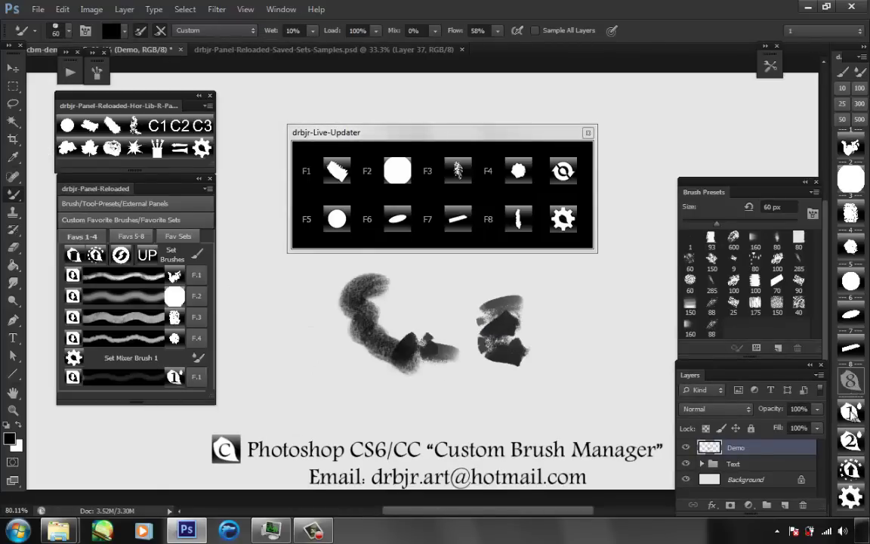
left_click_drag(636, 309, 623, 366)
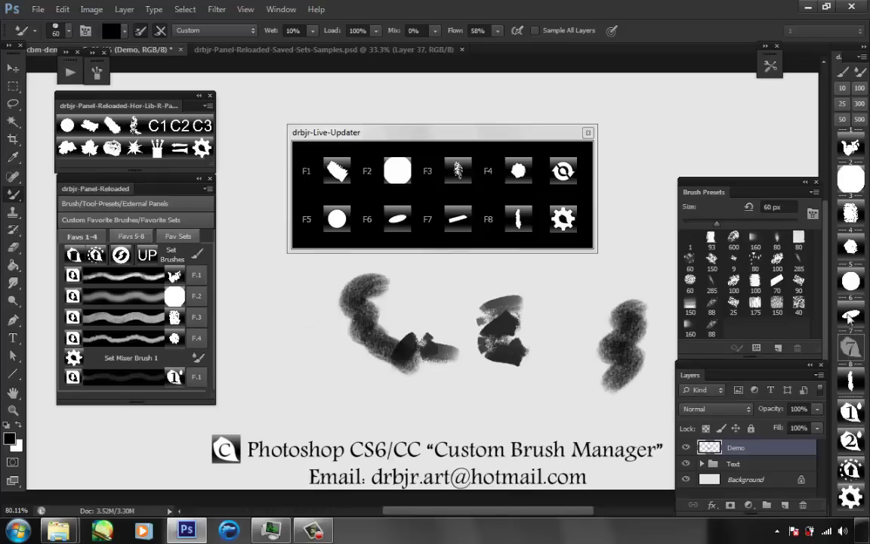
Step: Paint a black zigzag stroke with the flat 70 px preset and overwrite favorite mixer brush 1 with this mixer brush
left_click(777, 283)
left_click_drag(657, 200, 567, 332)
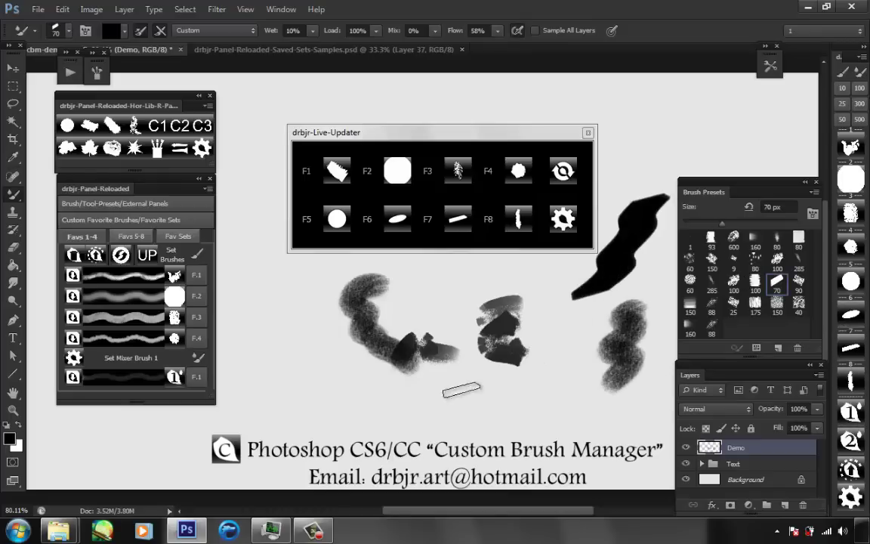
left_click(198, 377)
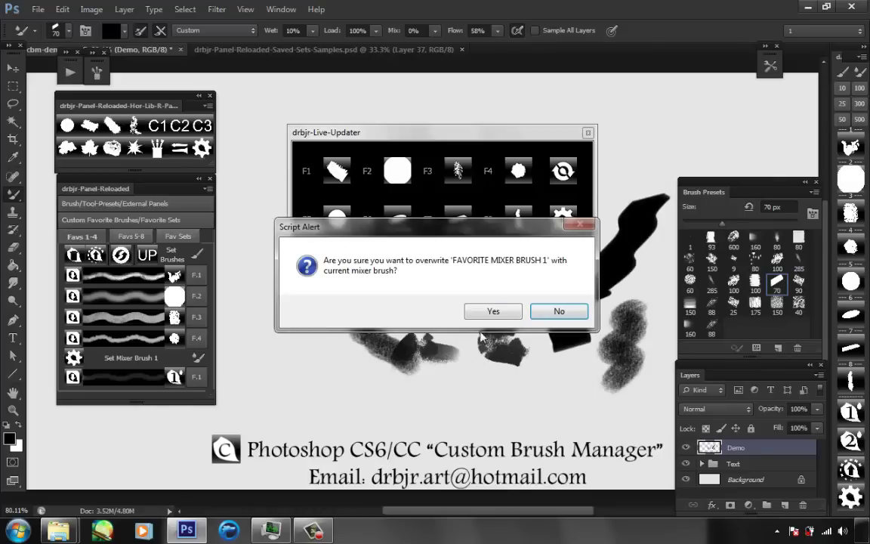
left_click(493, 311)
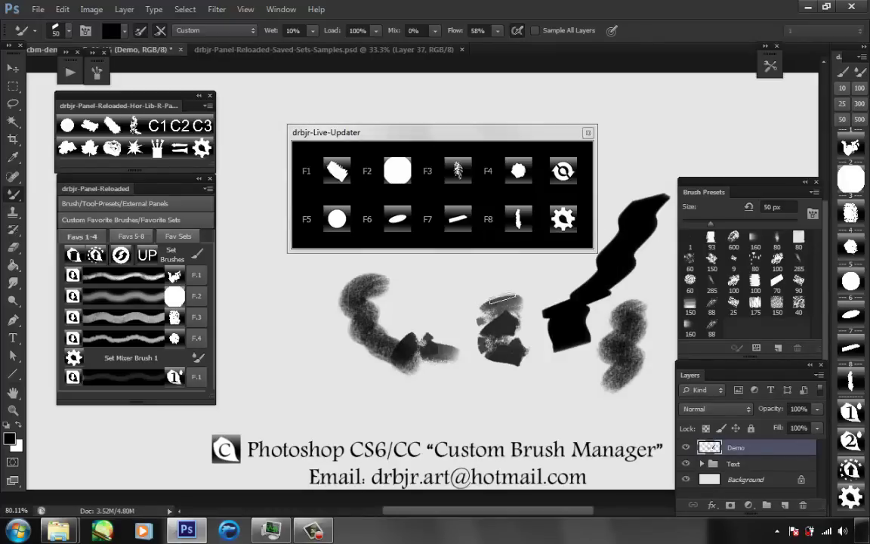
Step: Move the Live-Updater window above the strokes and paint a test stroke with each of favorite mixer brushes 2 and 1
left_click_drag(483, 201, 492, 73)
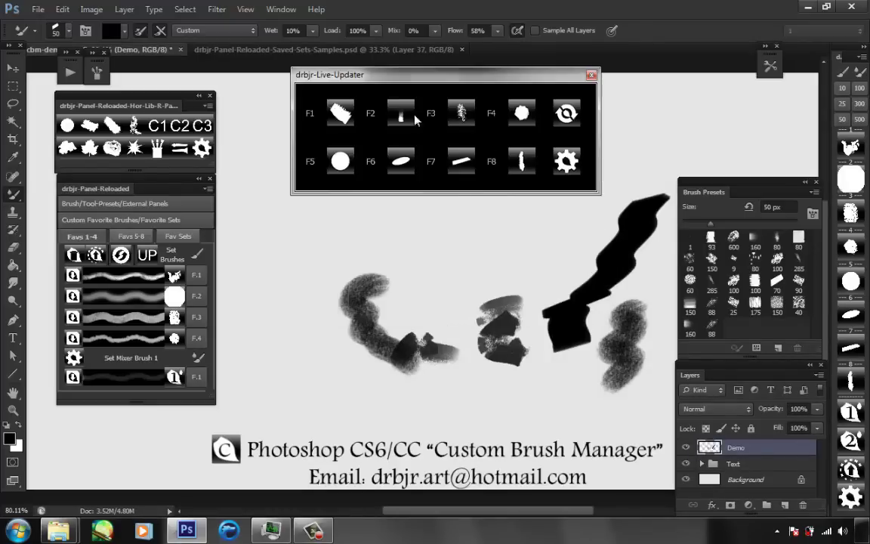
left_click(851, 443)
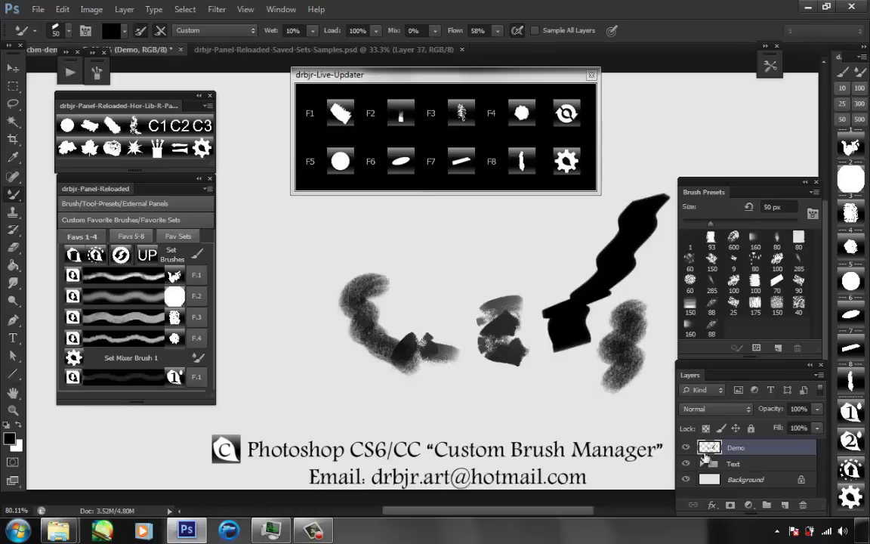
mouse_move(583, 393)
left_mouse_down()
mouse_move(557, 403)
mouse_move(497, 384)
mouse_move(464, 390)
left_mouse_up()
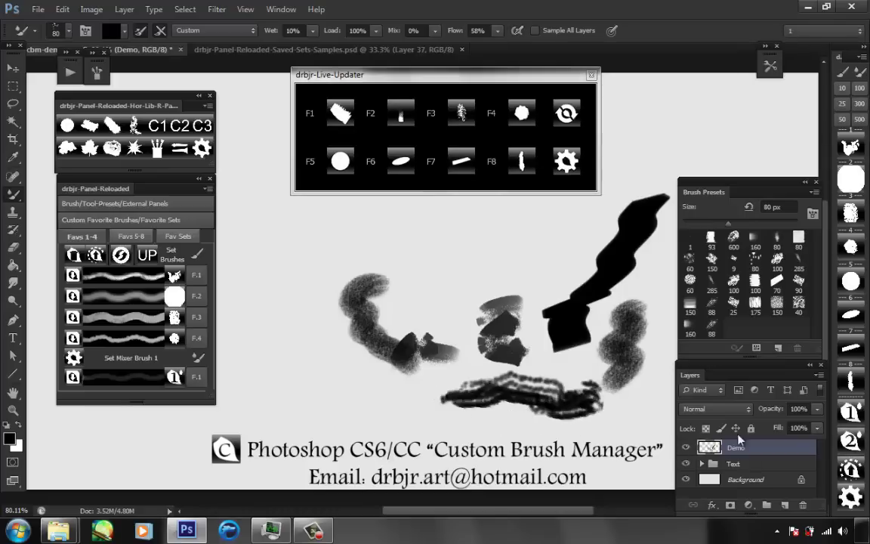
left_click(851, 412)
left_click_drag(483, 246, 555, 240)
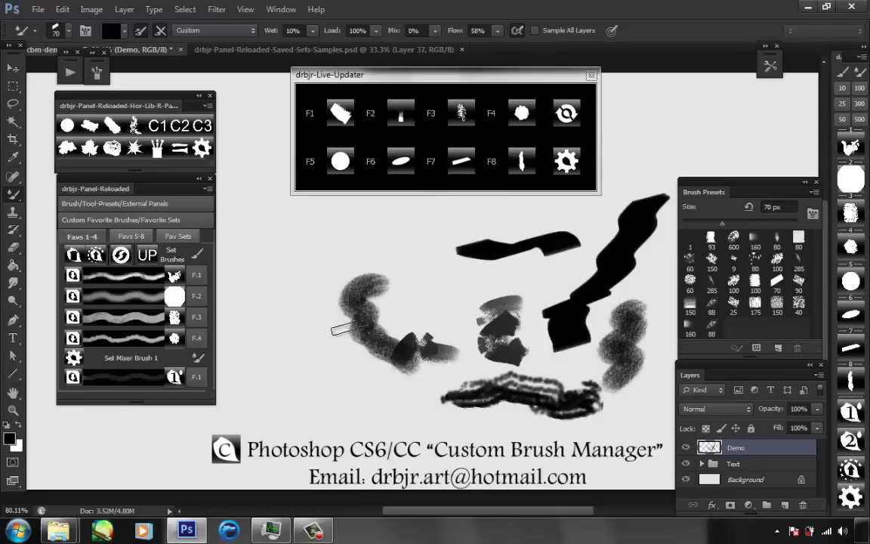
left_click(852, 412)
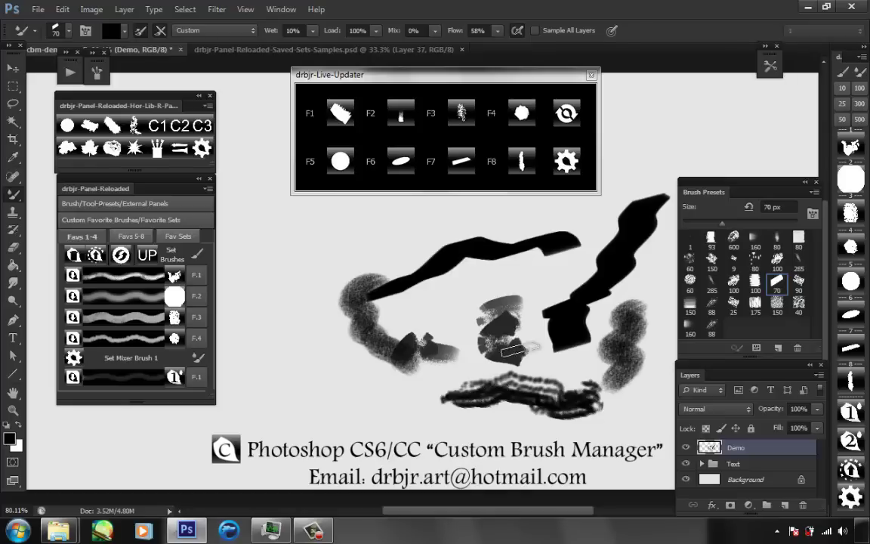
Step: Recall the 35 px favorite brush, switch to full-screen view with all panels hidden and close the Live-Updater window
key("F2")
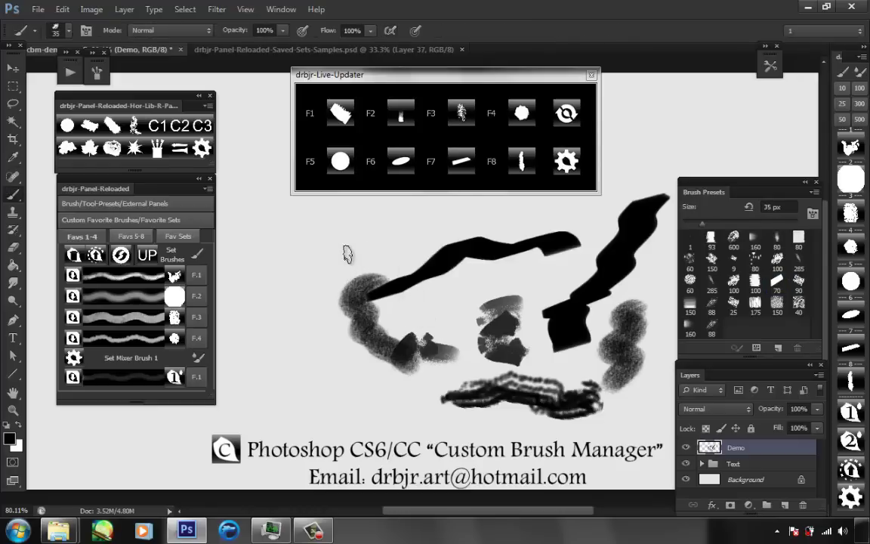
key("f")
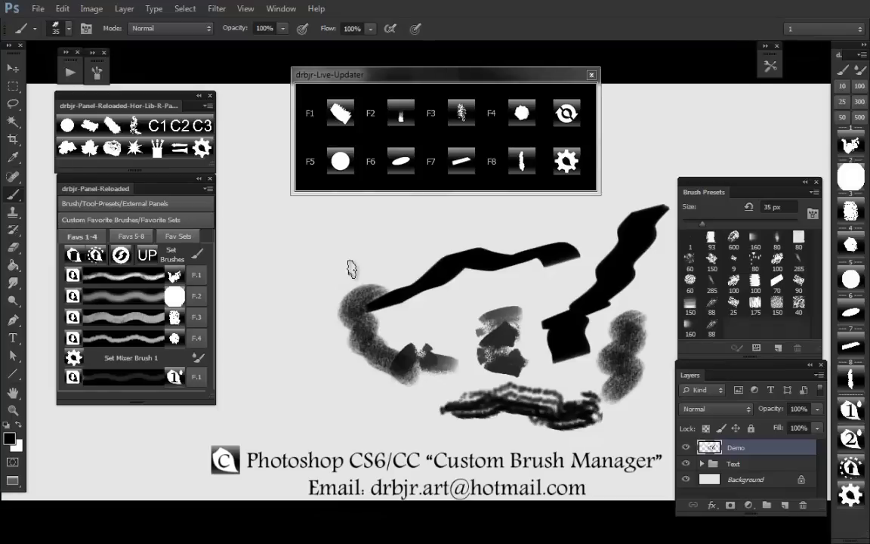
key("f")
key("Tab")
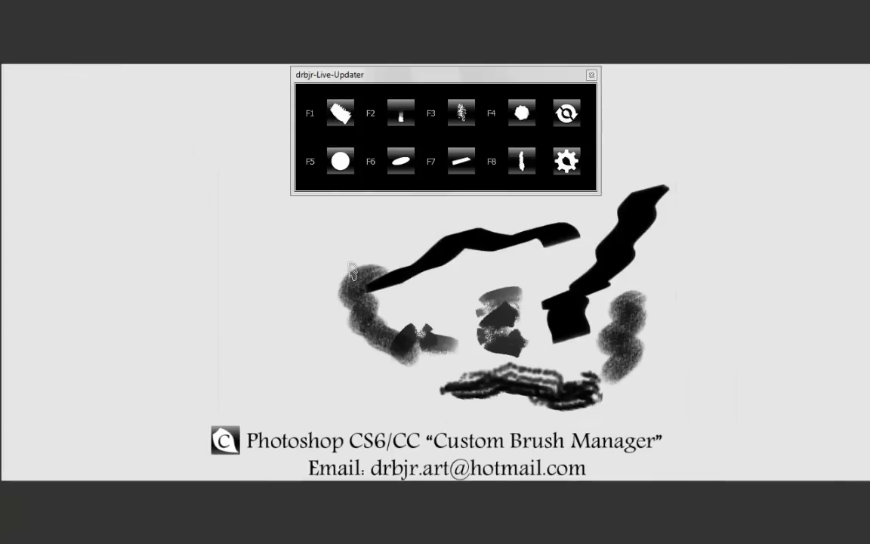
left_click(591, 75)
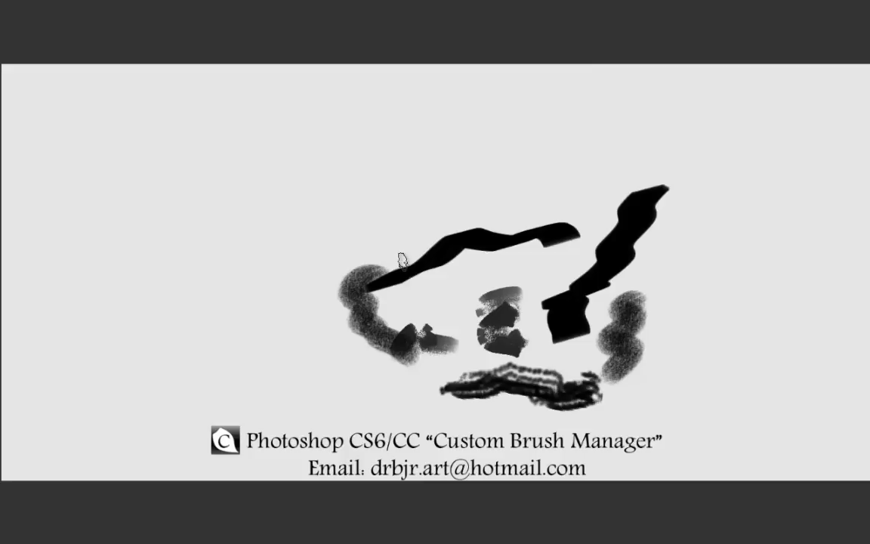
Step: Cycle through favorite brushes 1, 2 and 3 in full-screen view and paint a test stroke with each across the upper canvas
key("period")
key("period")
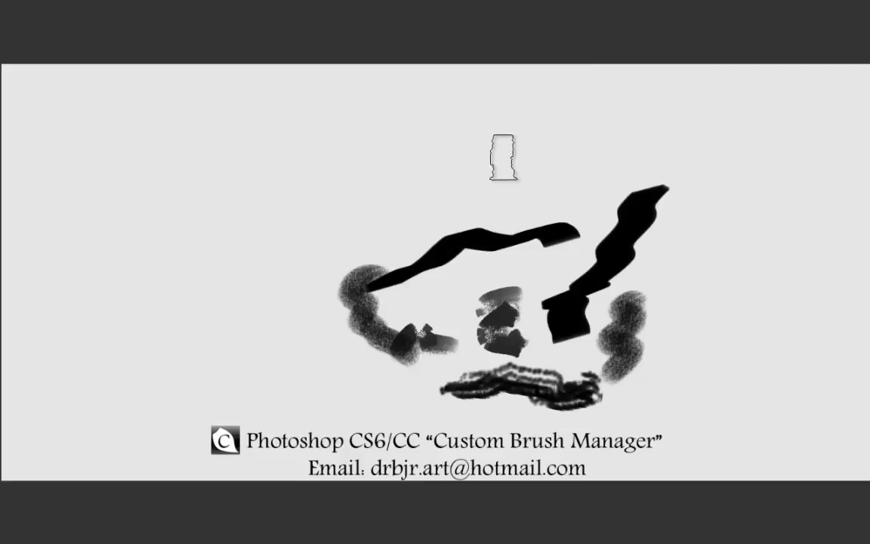
left_click_drag(529, 166, 557, 234)
key("period")
left_click_drag(406, 137, 409, 210)
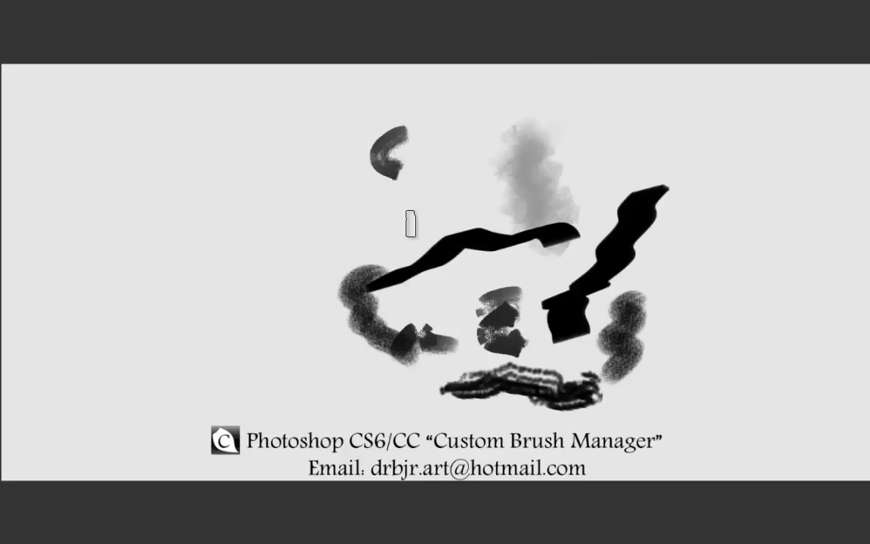
left_click_drag(311, 143, 315, 231)
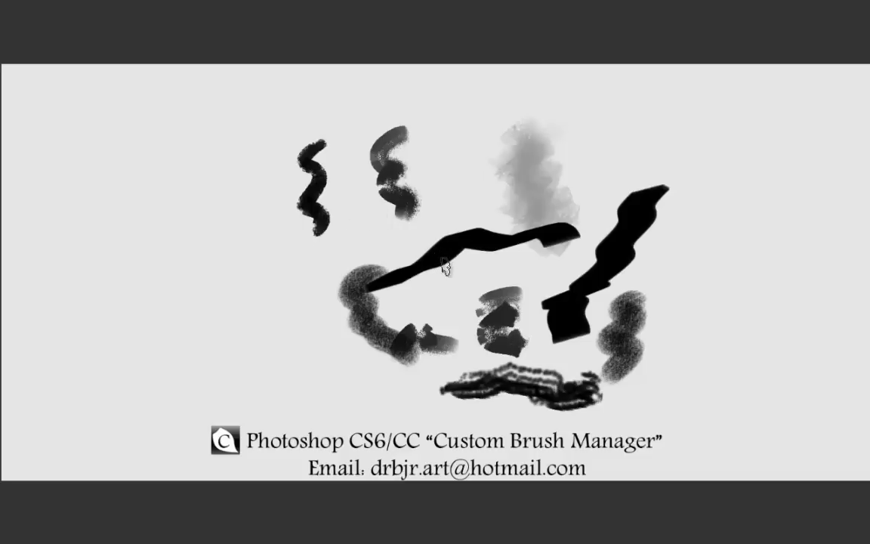
Step: Paint a test stroke with each of favorite mixer brushes 1 and 2, and return to the standard view with panels
left_click_drag(355, 234, 336, 338)
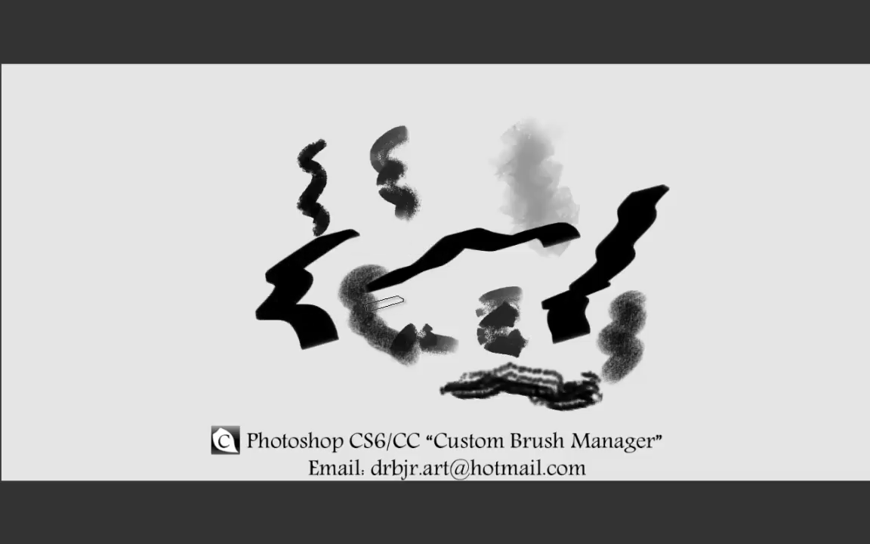
key("period")
mouse_move(259, 199)
left_mouse_down()
mouse_move(280, 255)
mouse_move(321, 291)
left_mouse_up()
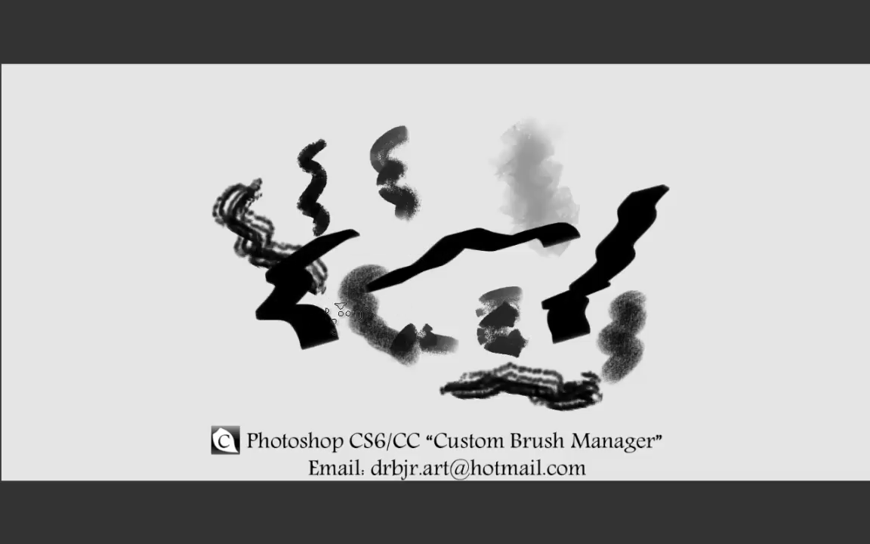
key("f")
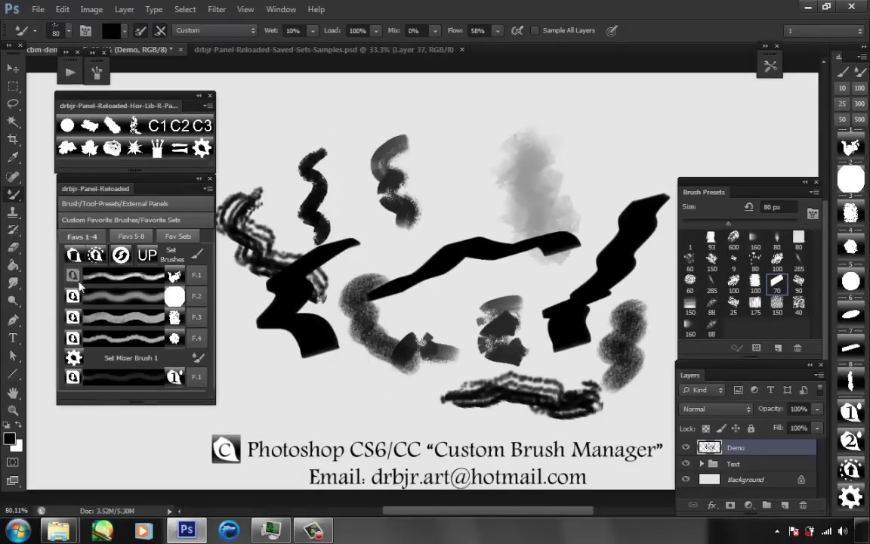
Step: Open the tool presets list and switch to the regular Brush tool to list its saved favorites
left_click(175, 316)
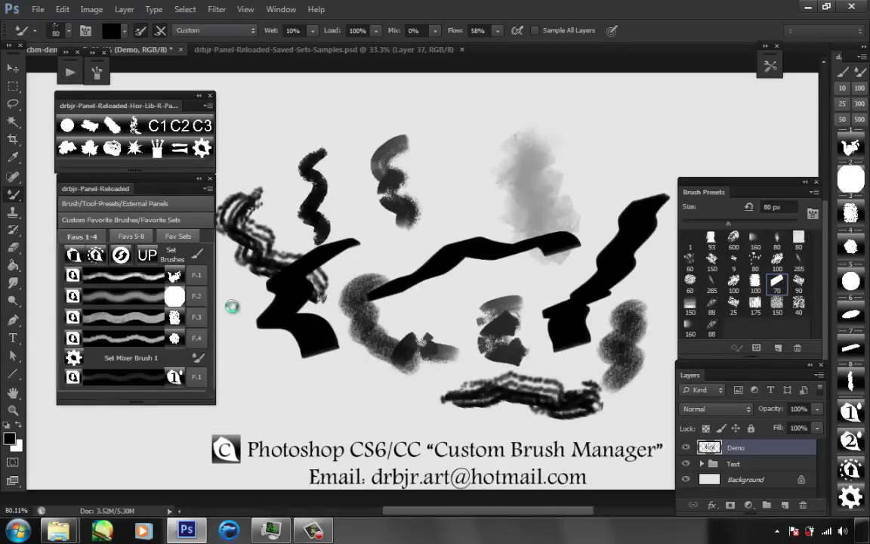
left_click(772, 72)
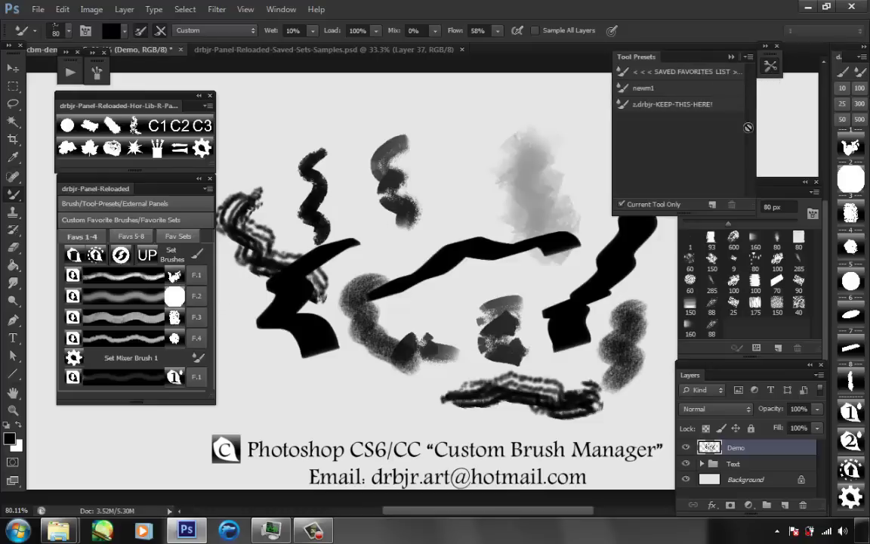
left_click(196, 254)
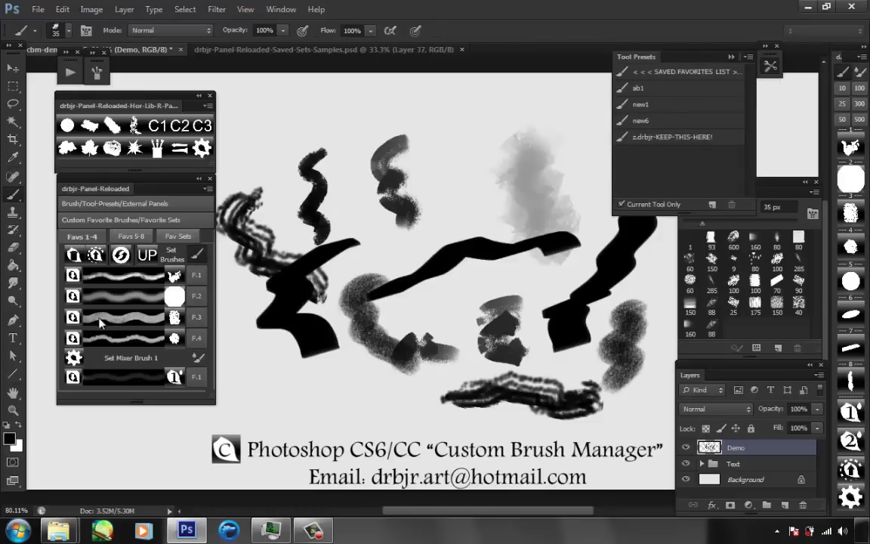
Step: Save favorite brush 1 to the saved favorites list as a tool preset named newbrush1
left_click(82, 277)
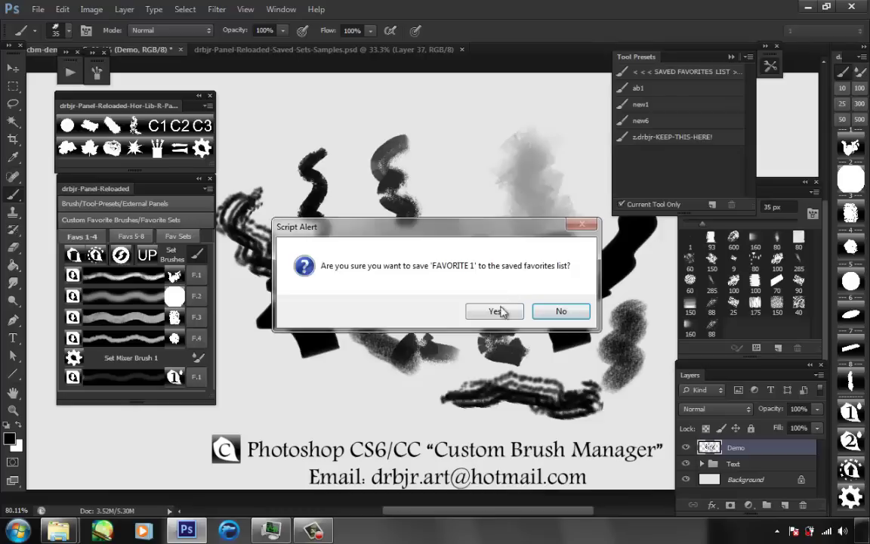
left_click(500, 310)
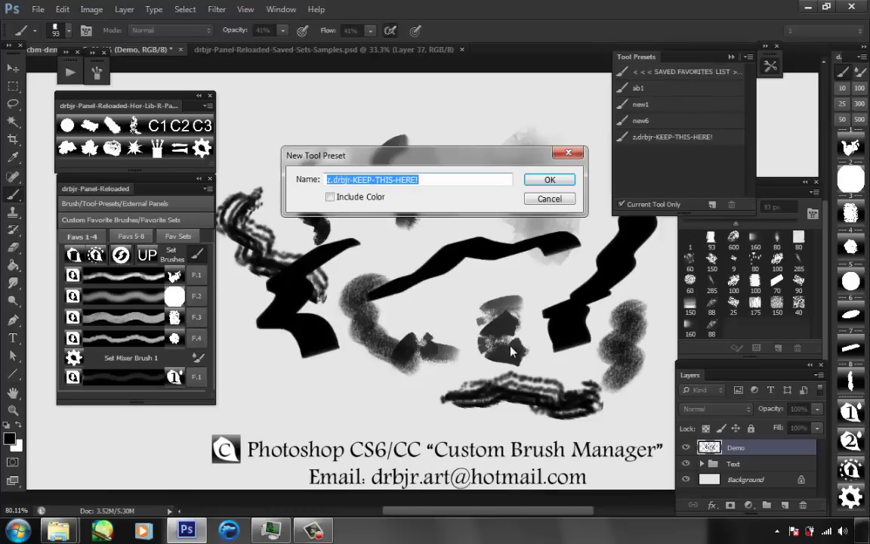
type("nbew")
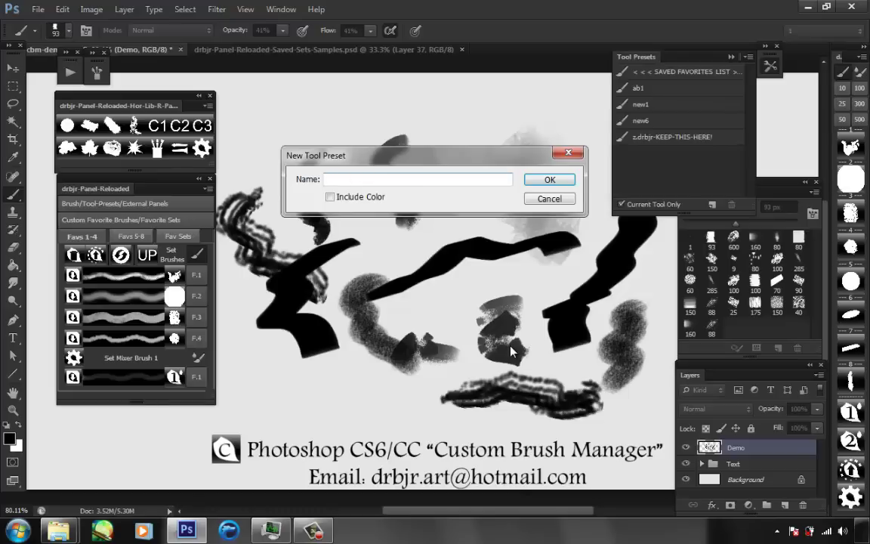
key("Return")
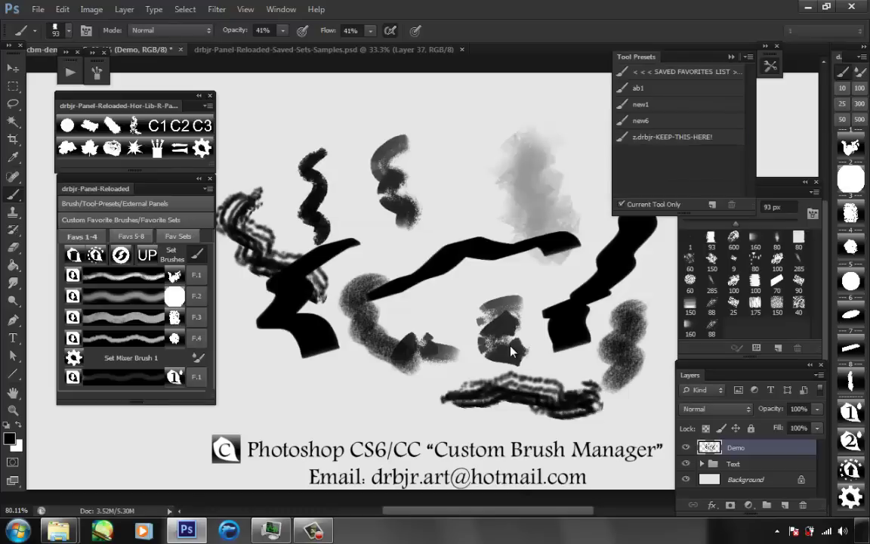
key("Return")
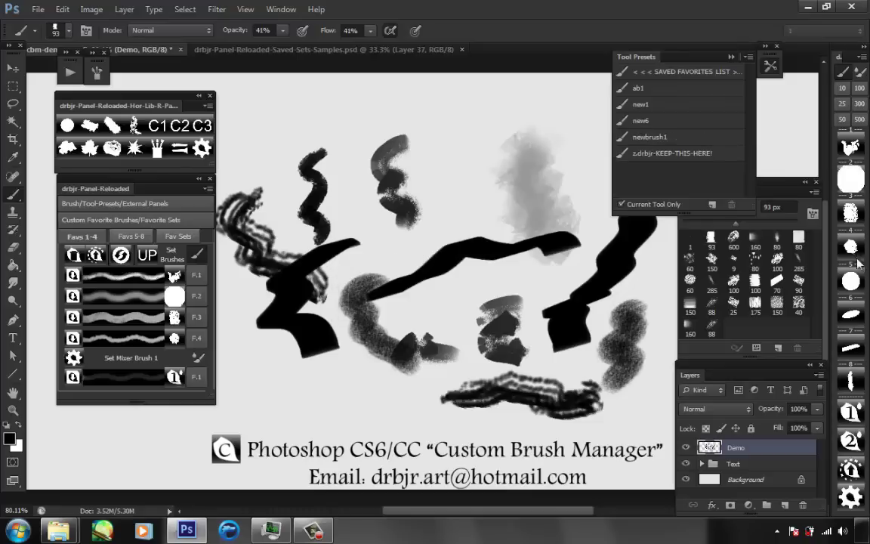
Step: Paint a wavy stroke with the 25 px round brush, then select the saved newbrush1 preset and paint a soft stroke
mouse_move(521, 165)
left_mouse_down()
mouse_move(457, 226)
mouse_move(465, 276)
left_mouse_up()
left_click(852, 471)
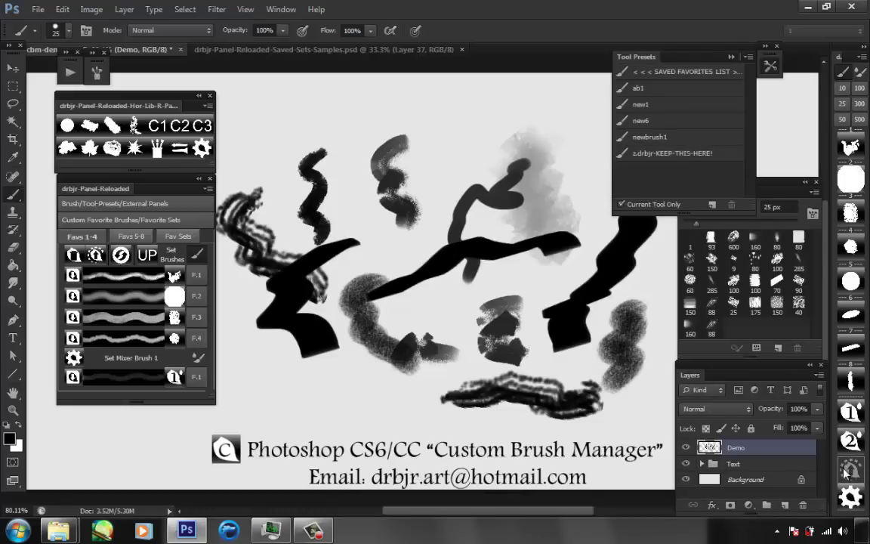
left_click(684, 138)
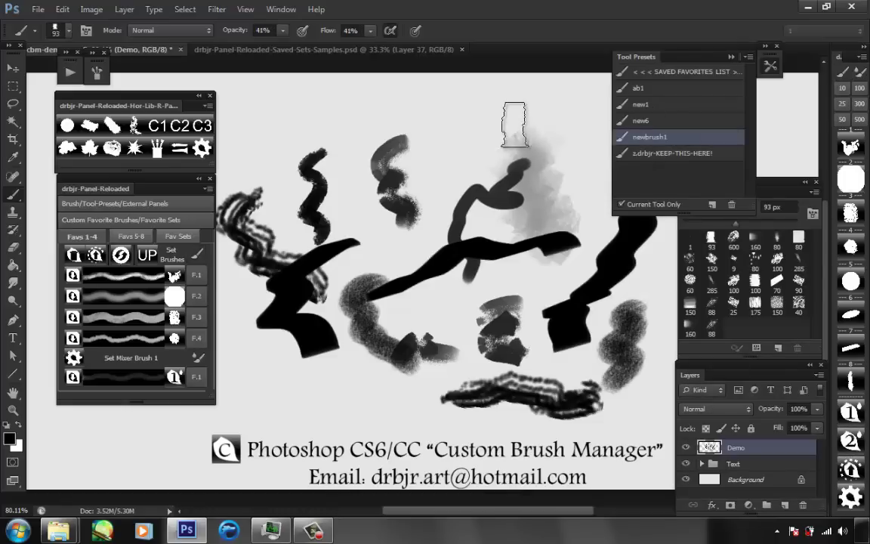
mouse_move(465, 114)
left_mouse_down()
mouse_move(475, 210)
mouse_move(495, 260)
left_mouse_up()
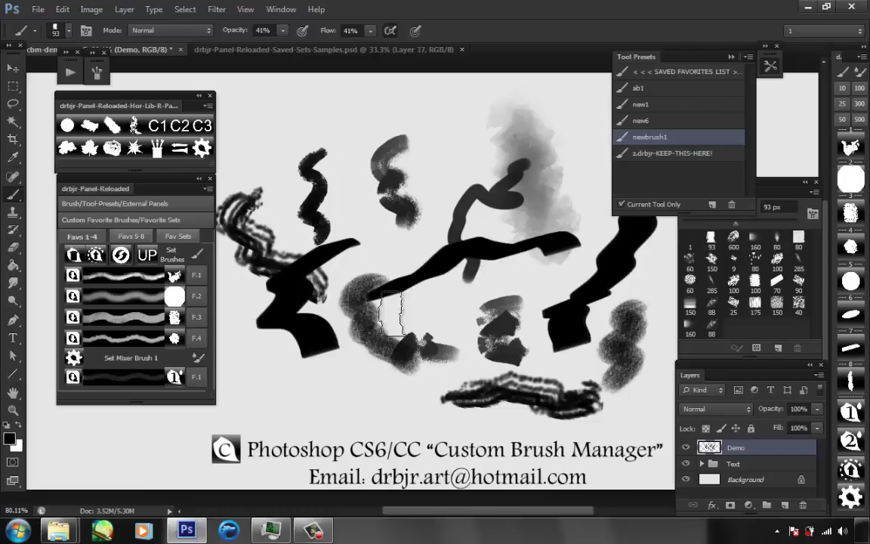
Step: Show the tool preset library options of drbjr-Panel-Reloaded
left_click(117, 204)
left_click(133, 220)
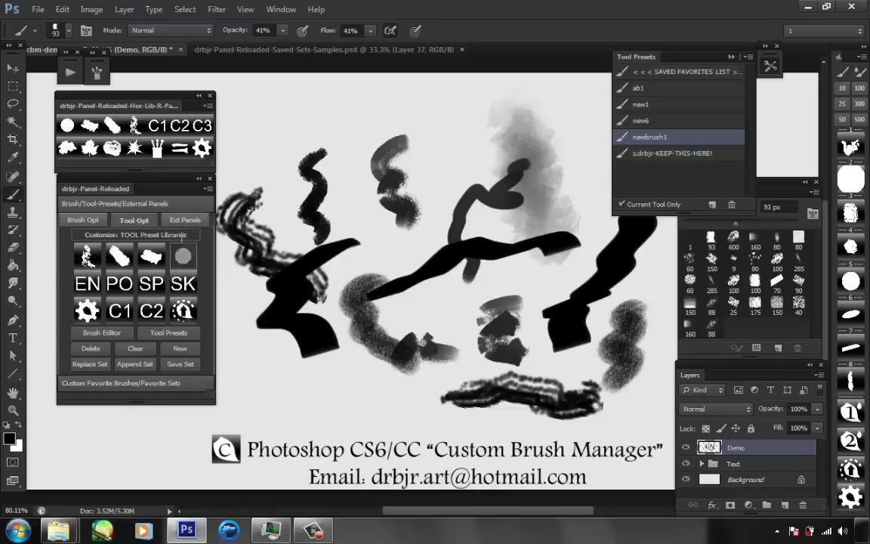